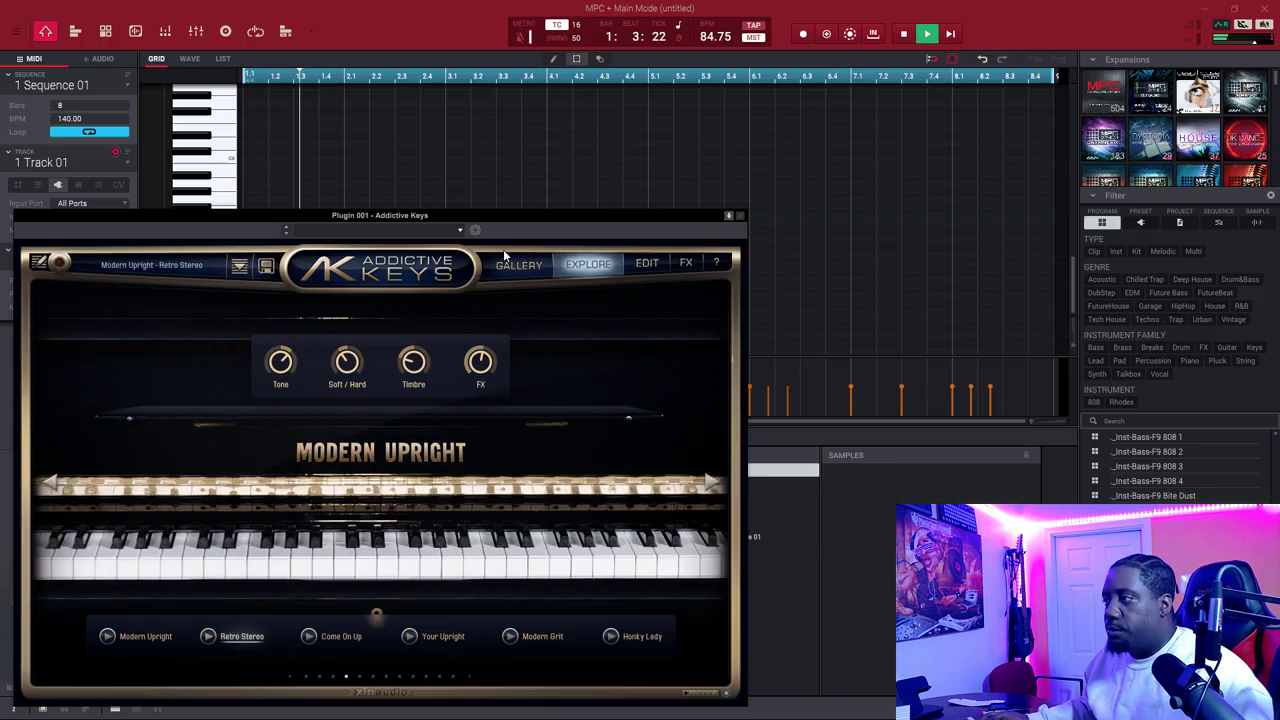
Clear the Addictive Keys window away and examine Track 01's chord notes and low root notes in the grid
{"action": "left_click_drag", "start_coordinate": [503, 249], "coordinate": [528, 0]}
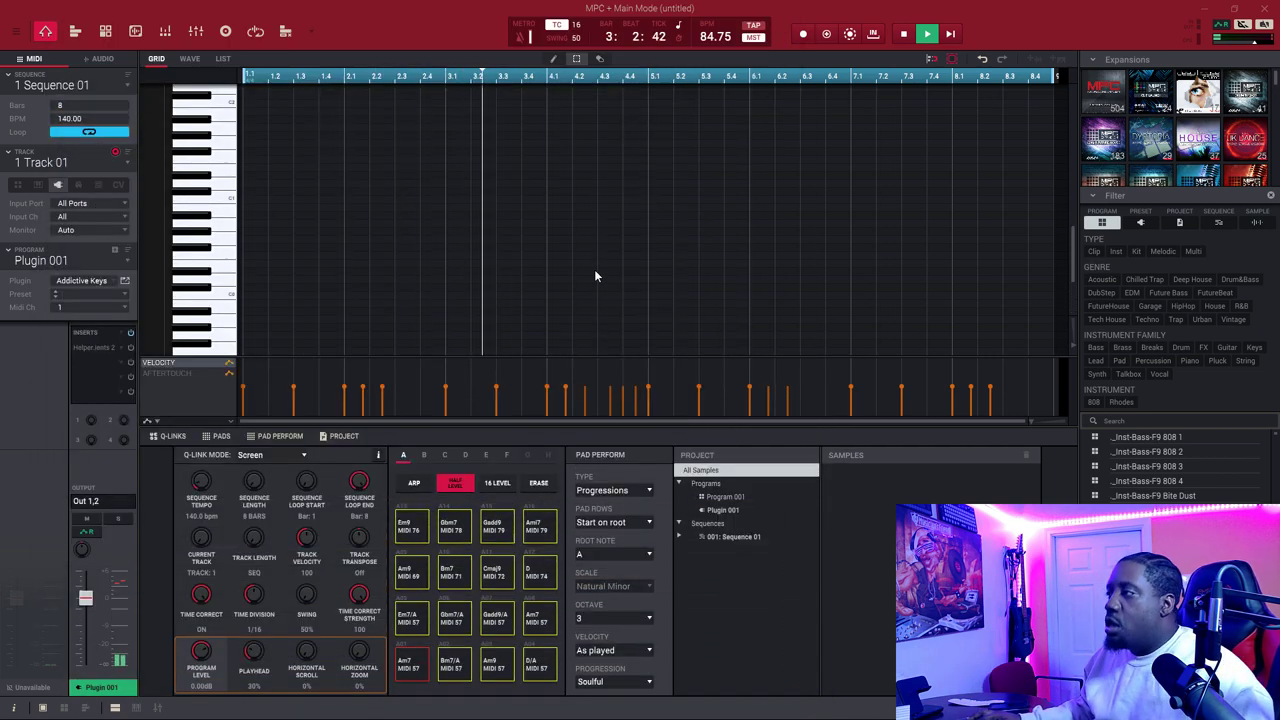
{"action": "scroll", "coordinate": [594, 276], "scroll_direction": "down", "scroll_amount": 5}
{"action": "scroll", "coordinate": [594, 276], "scroll_direction": "up", "scroll_amount": 6}
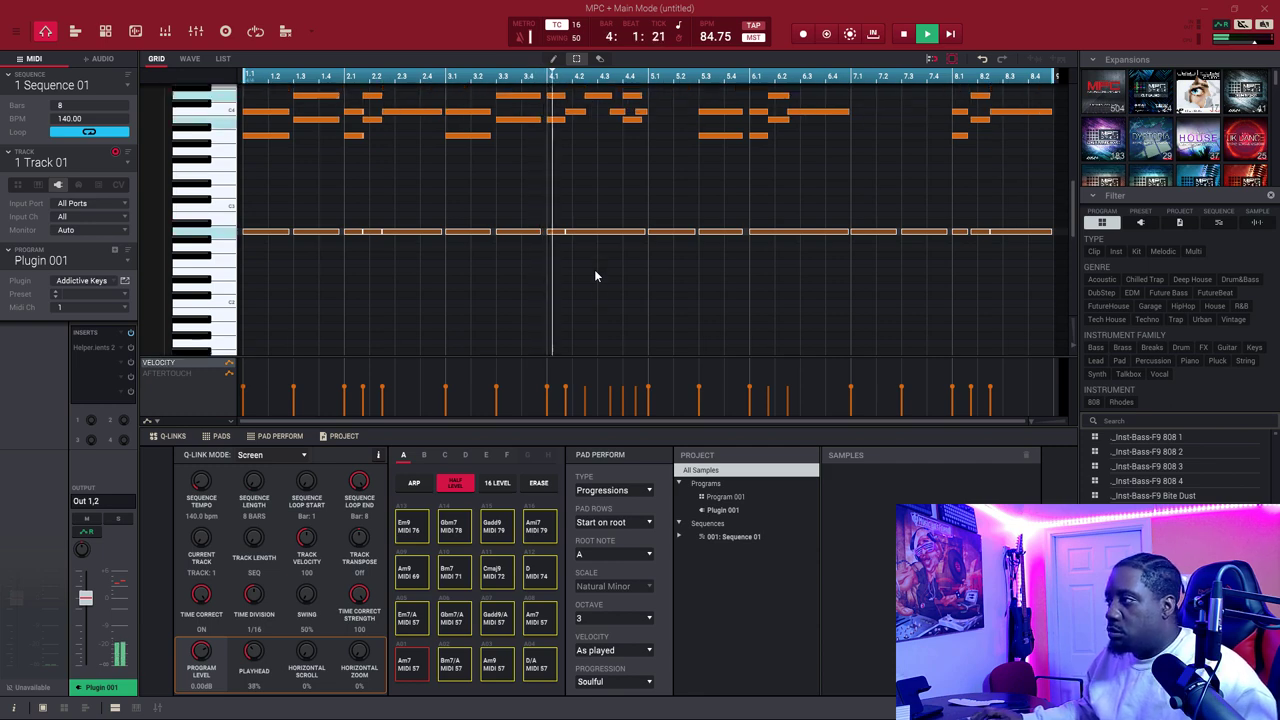
{"action": "scroll", "coordinate": [594, 276], "scroll_direction": "up", "scroll_amount": 2}
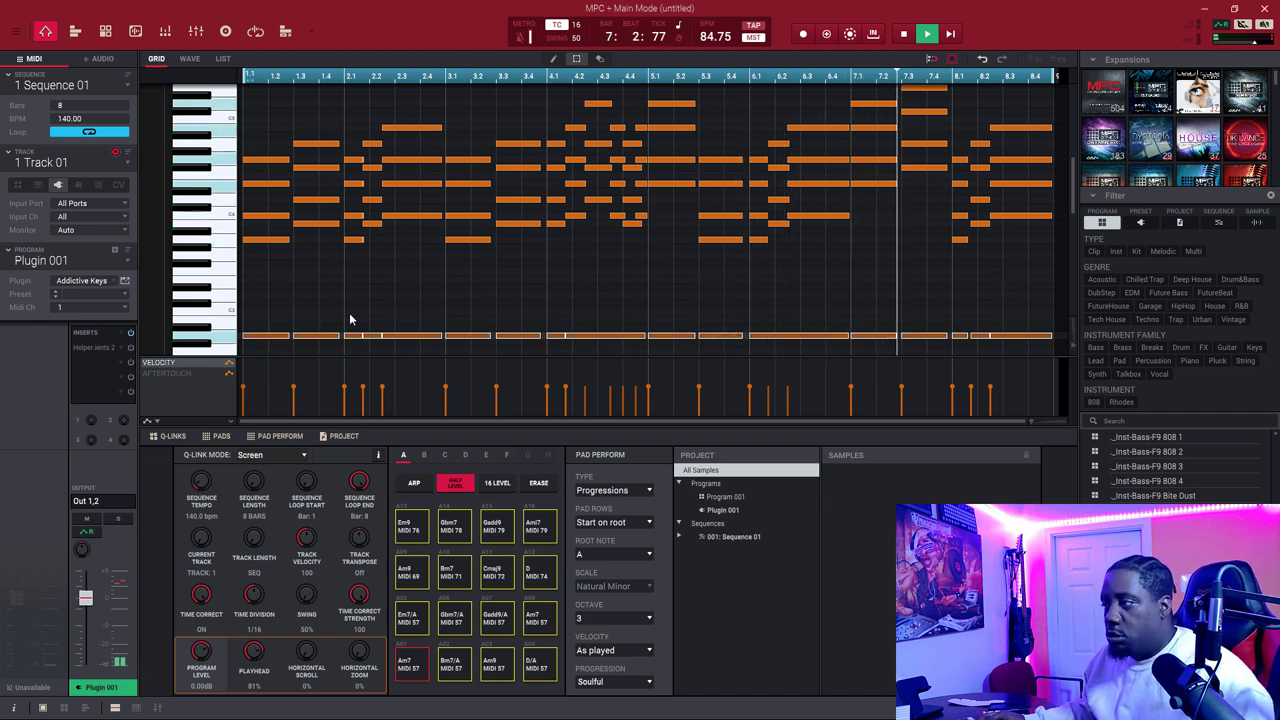
{"action": "scroll", "coordinate": [430, 221], "scroll_direction": "down", "scroll_amount": 5}
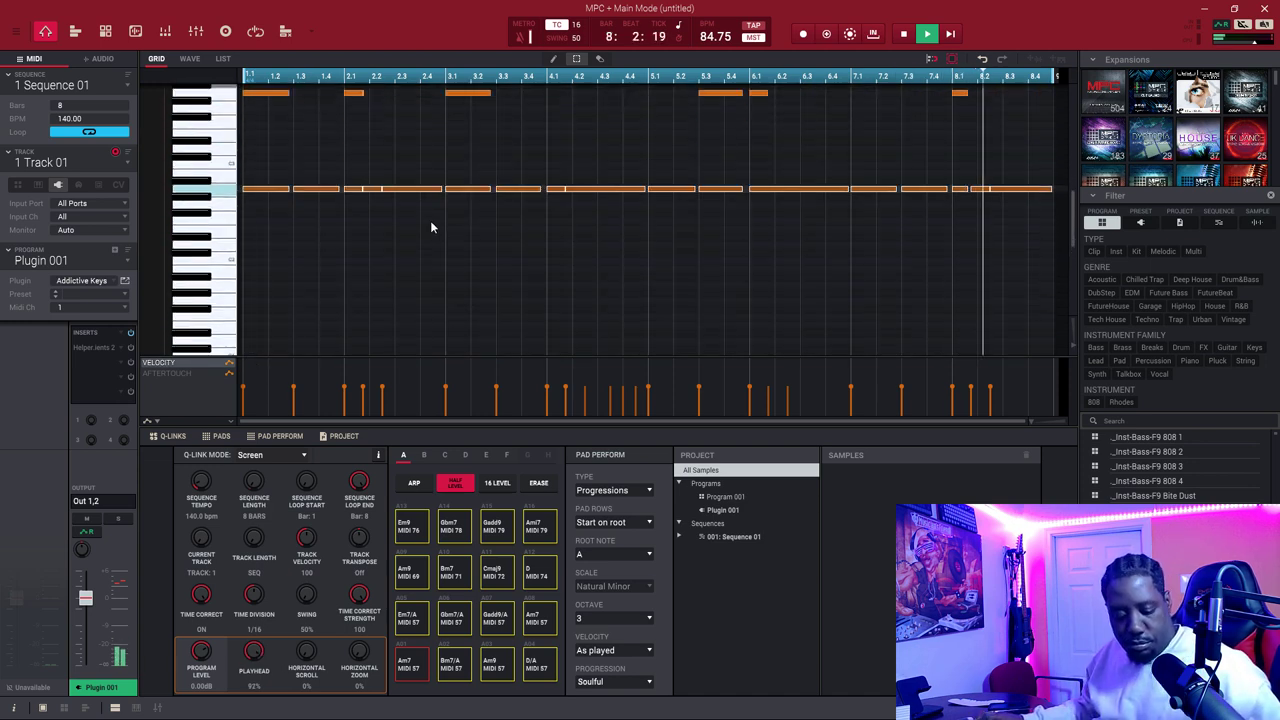
{"action": "scroll", "coordinate": [430, 227], "scroll_direction": "up", "scroll_amount": 2}
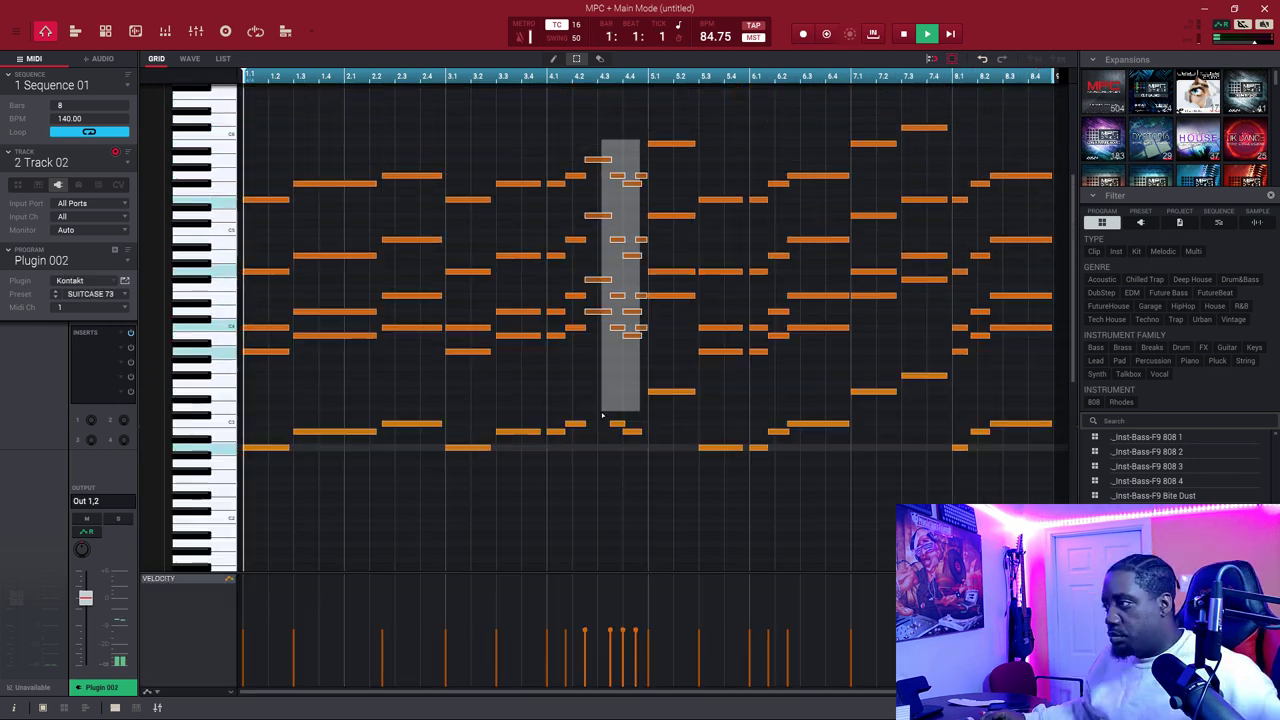
On Track 02, delete the short chords after 4.1, lengthen the 4.1 chord across bar 4, and select the short chord at 6.2
{"action": "key", "text": "Delete"}
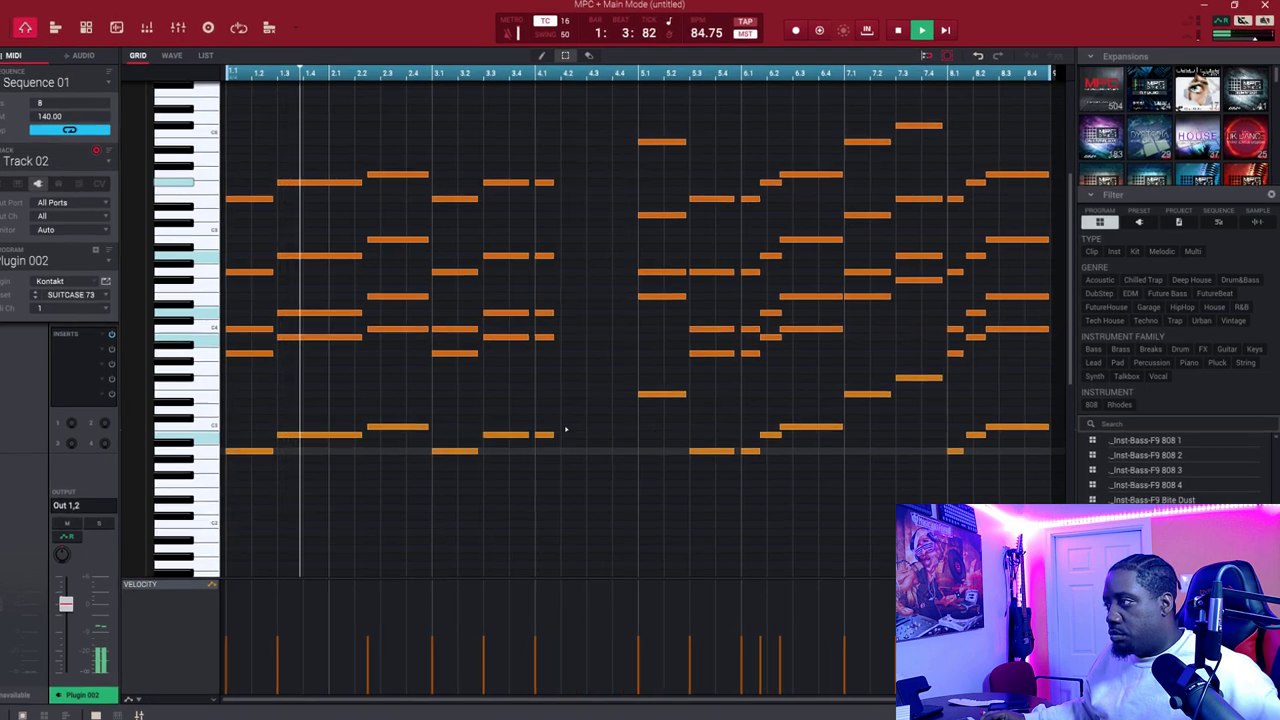
{"action": "left_click_drag", "start_coordinate": [556, 136], "coordinate": [556, 467]}
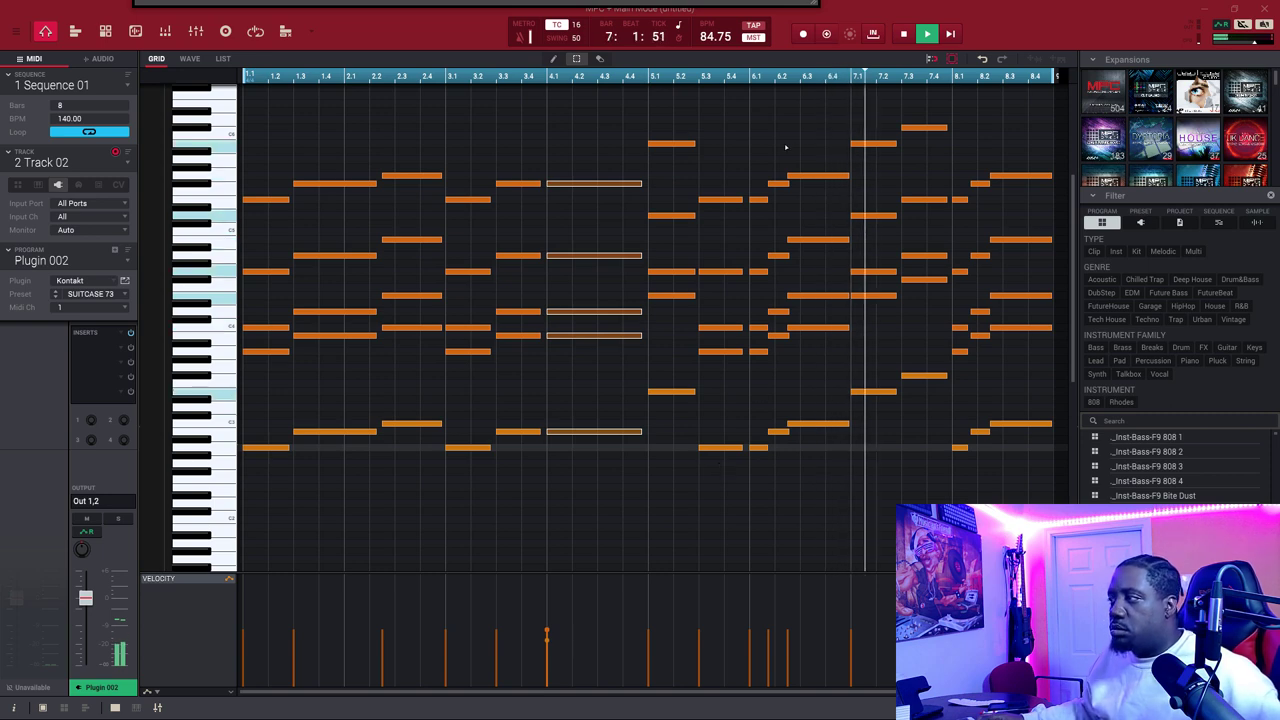
{"action": "left_click", "coordinate": [779, 183]}
{"action": "left_click_drag", "start_coordinate": [782, 218], "coordinate": [776, 452]}
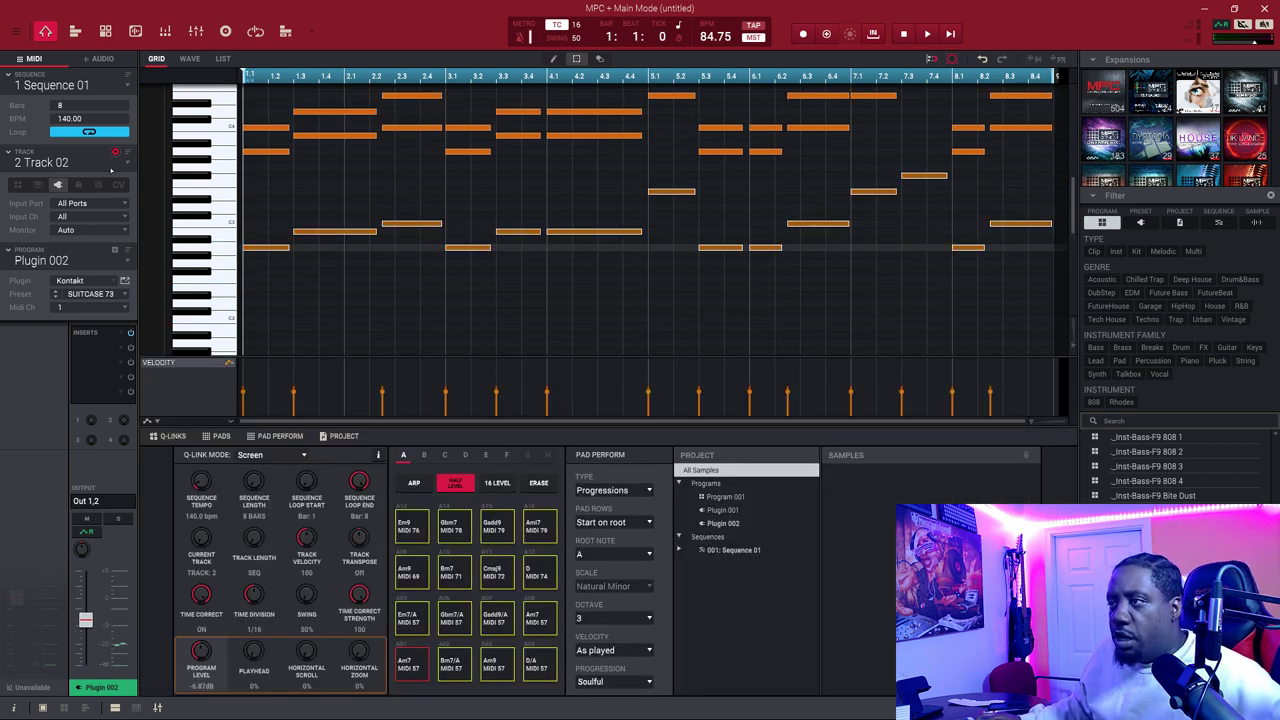
Switch to Track 03, transpose its bass notes down one octave during playback, and adjust the Plugin 003 level in the channel mixer
{"action": "left_click", "coordinate": [128, 165]}
{"action": "left_click", "coordinate": [96, 205]}
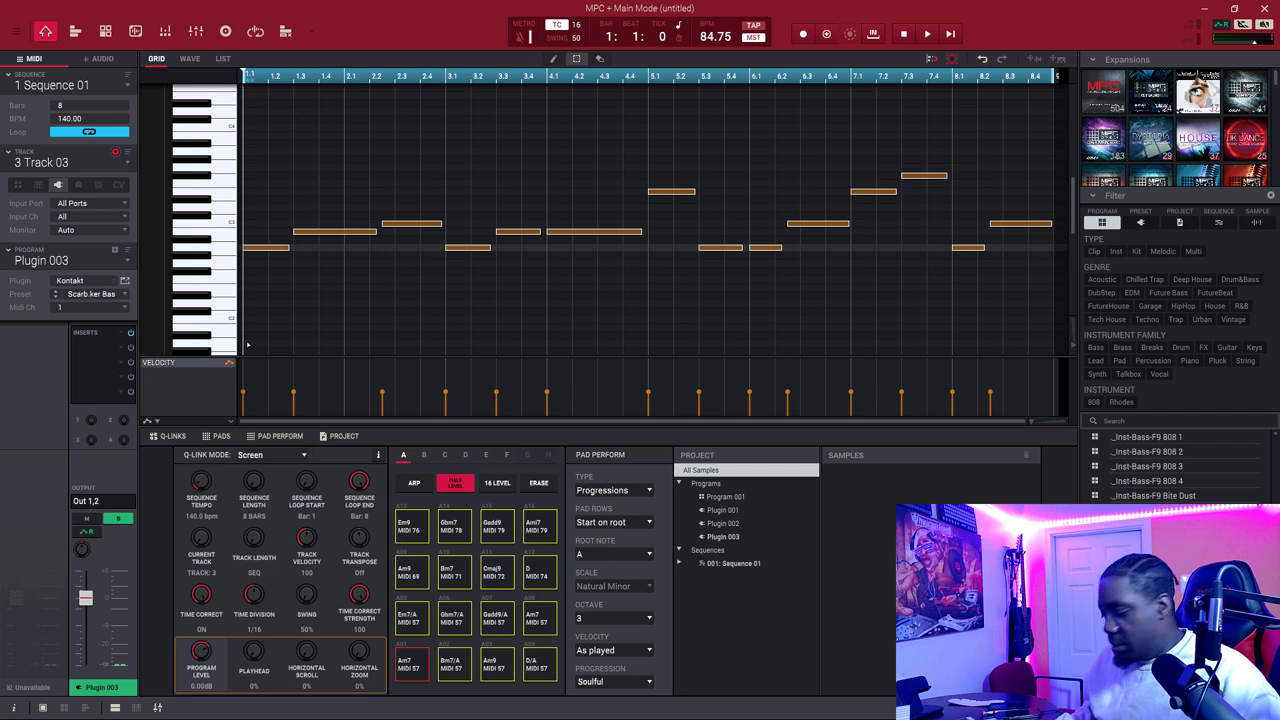
{"action": "key", "text": "space"}
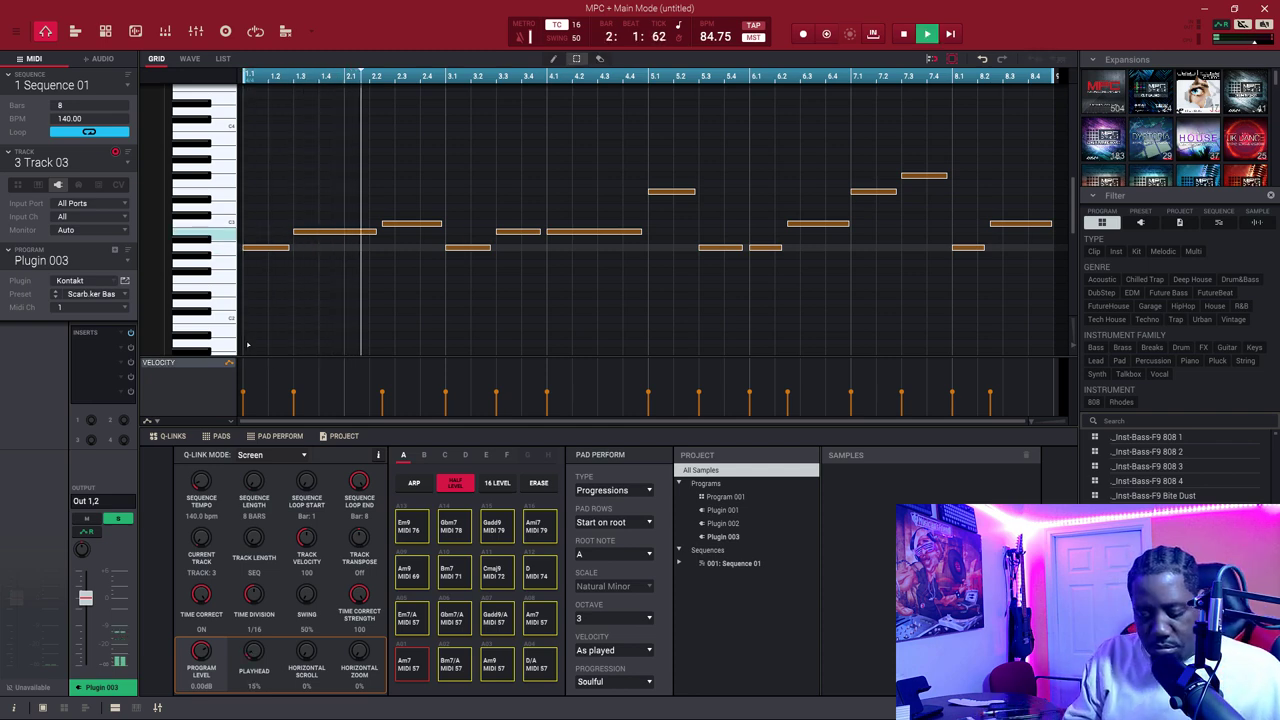
{"action": "scroll", "coordinate": [247, 344], "scroll_direction": "up", "scroll_amount": 3}
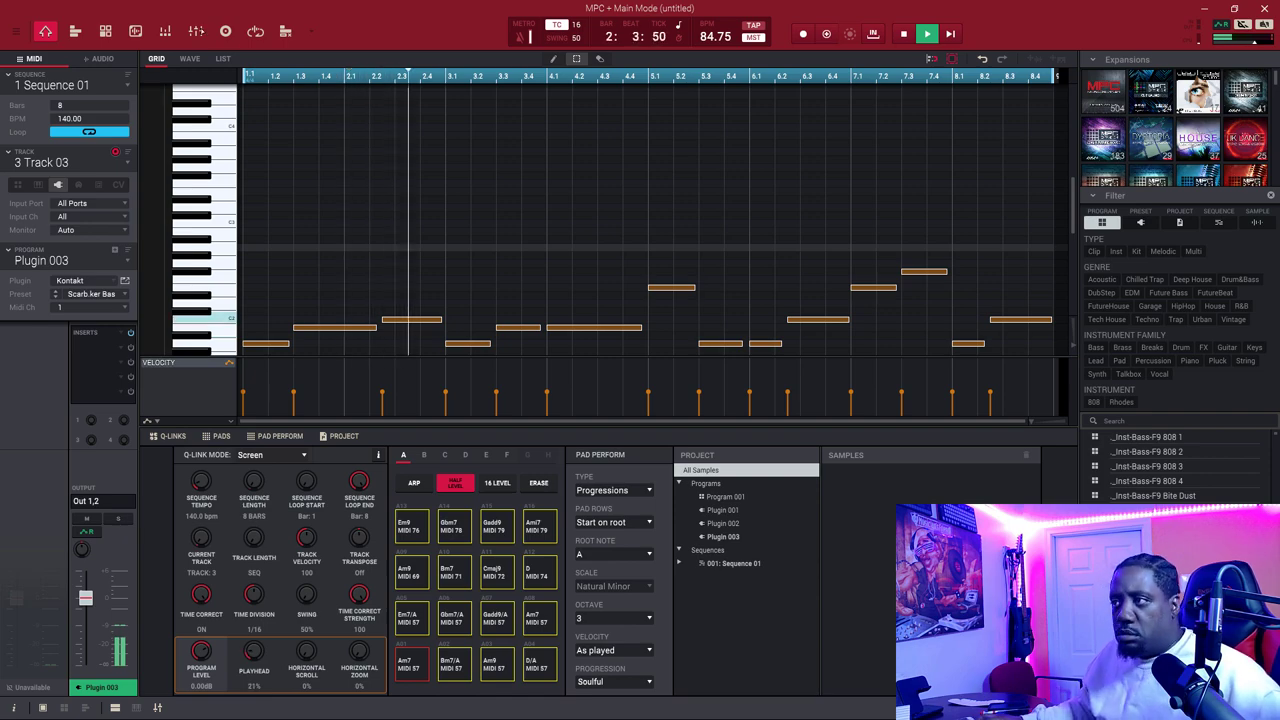
{"action": "left_click", "coordinate": [195, 31]}
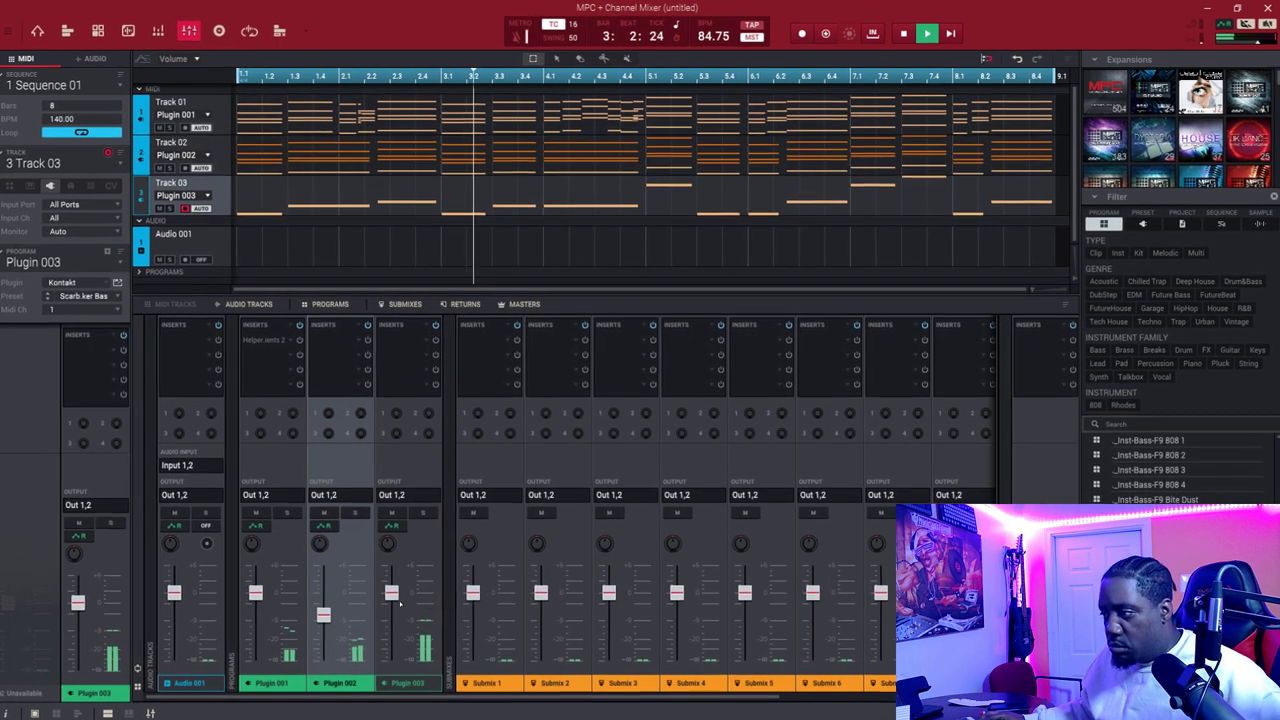
{"action": "left_click_drag", "start_coordinate": [386, 605], "coordinate": [388, 612]}
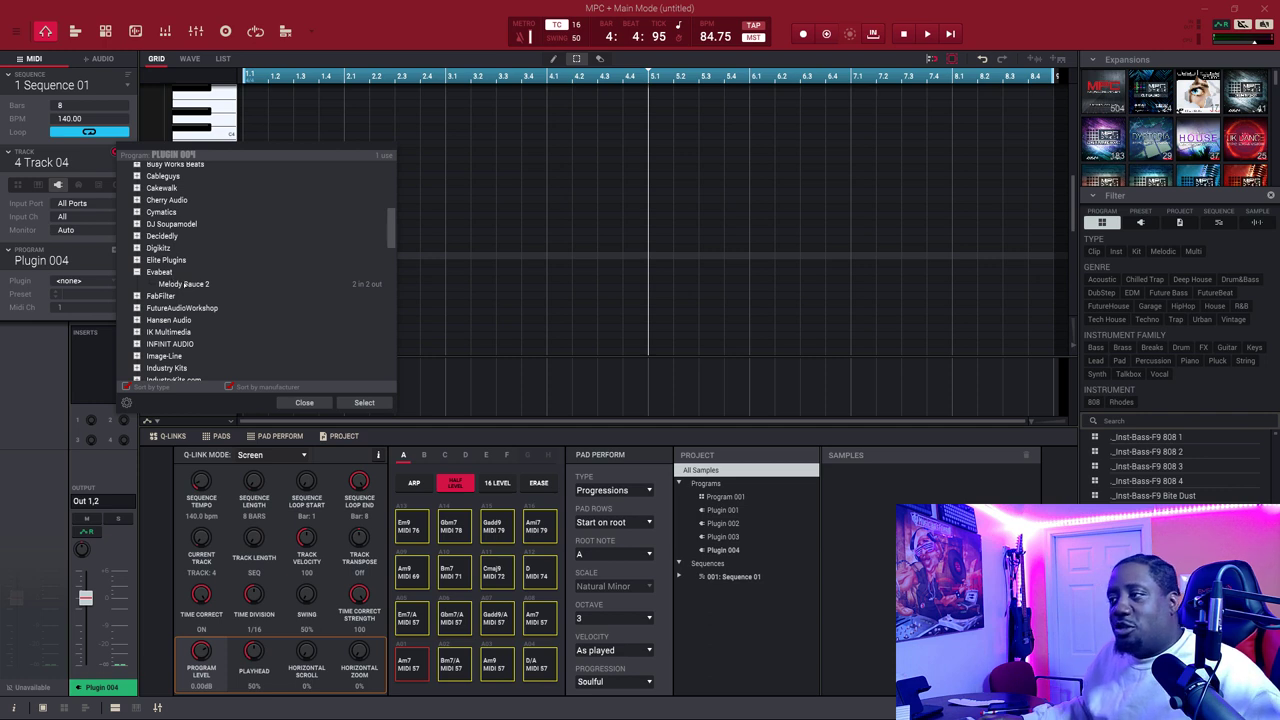
Load Melody Sauce 2 into Plugin 004 with key C Major / A minor, octave +12 and output sound Bright Acoustic
{"action": "double_click", "coordinate": [185, 285]}
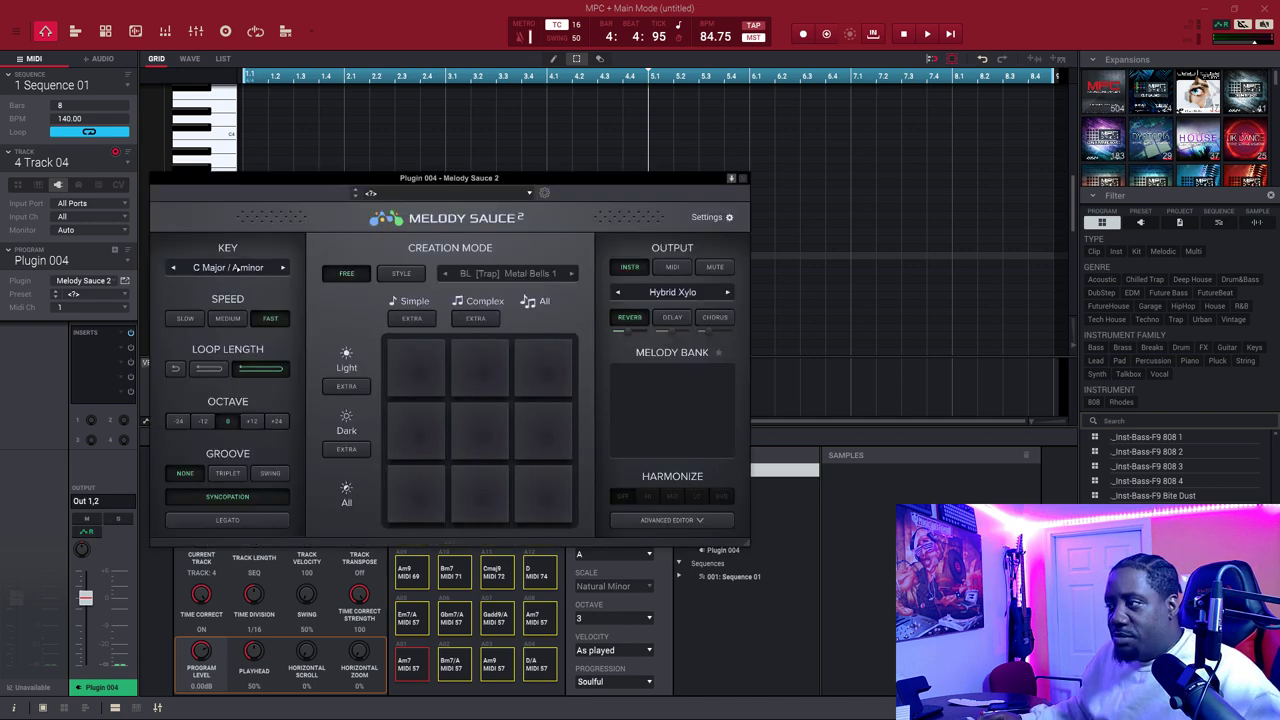
{"action": "mouse_move", "coordinate": [466, 177]}
{"action": "left_mouse_down"}
{"action": "mouse_move", "coordinate": [432, 181]}
{"action": "mouse_move", "coordinate": [463, 185]}
{"action": "left_mouse_up"}
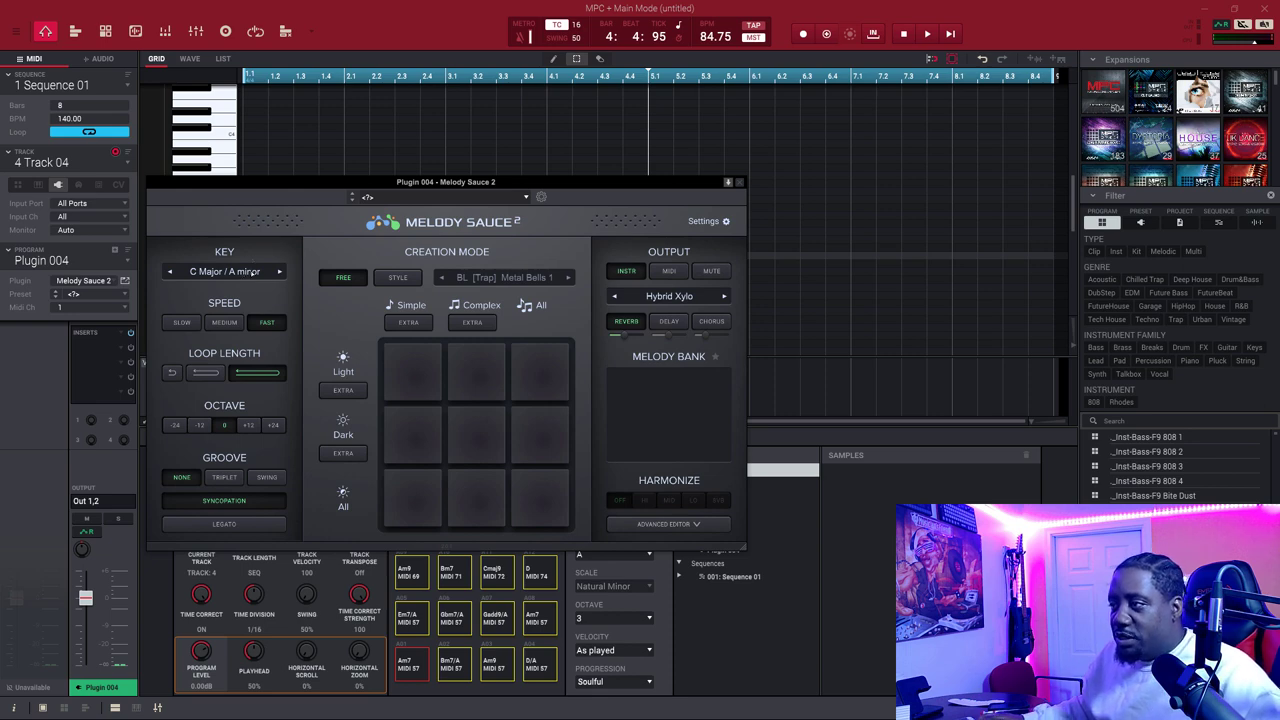
{"action": "left_click", "coordinate": [251, 272]}
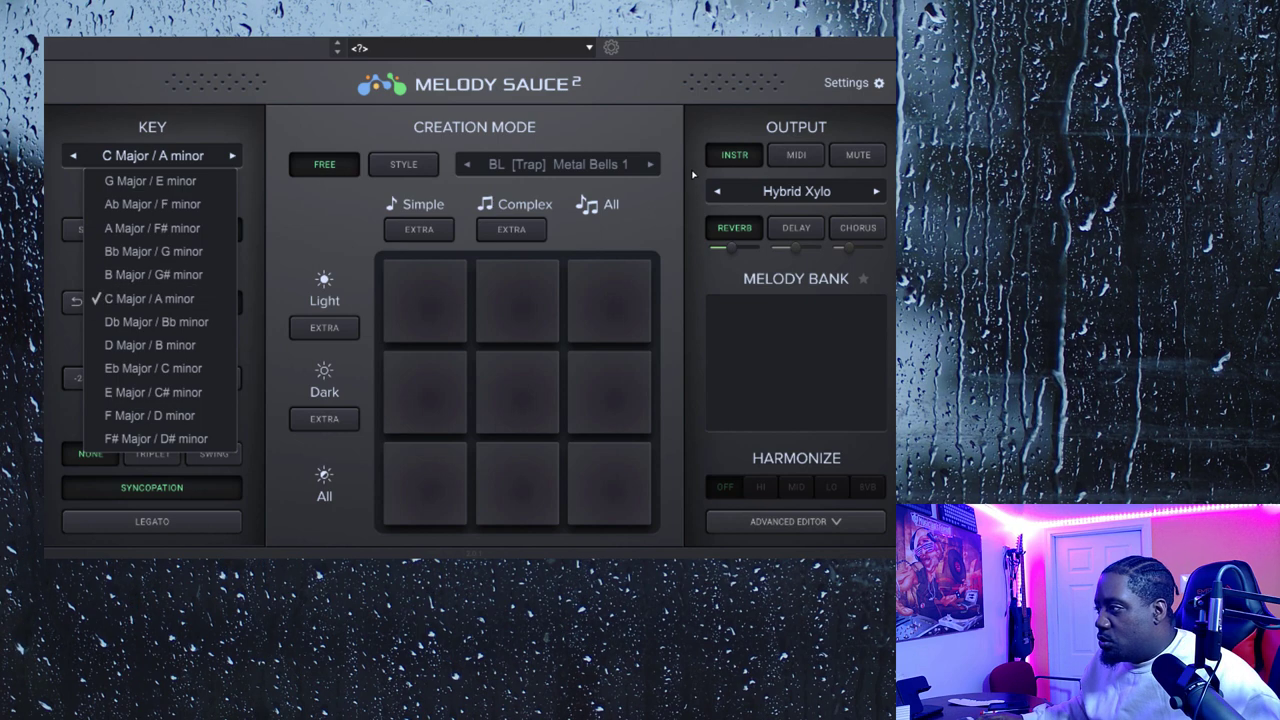
{"action": "left_click", "coordinate": [790, 191]}
{"action": "mouse_move", "coordinate": [760, 237]}
{"action": "left_click", "coordinate": [860, 237]}
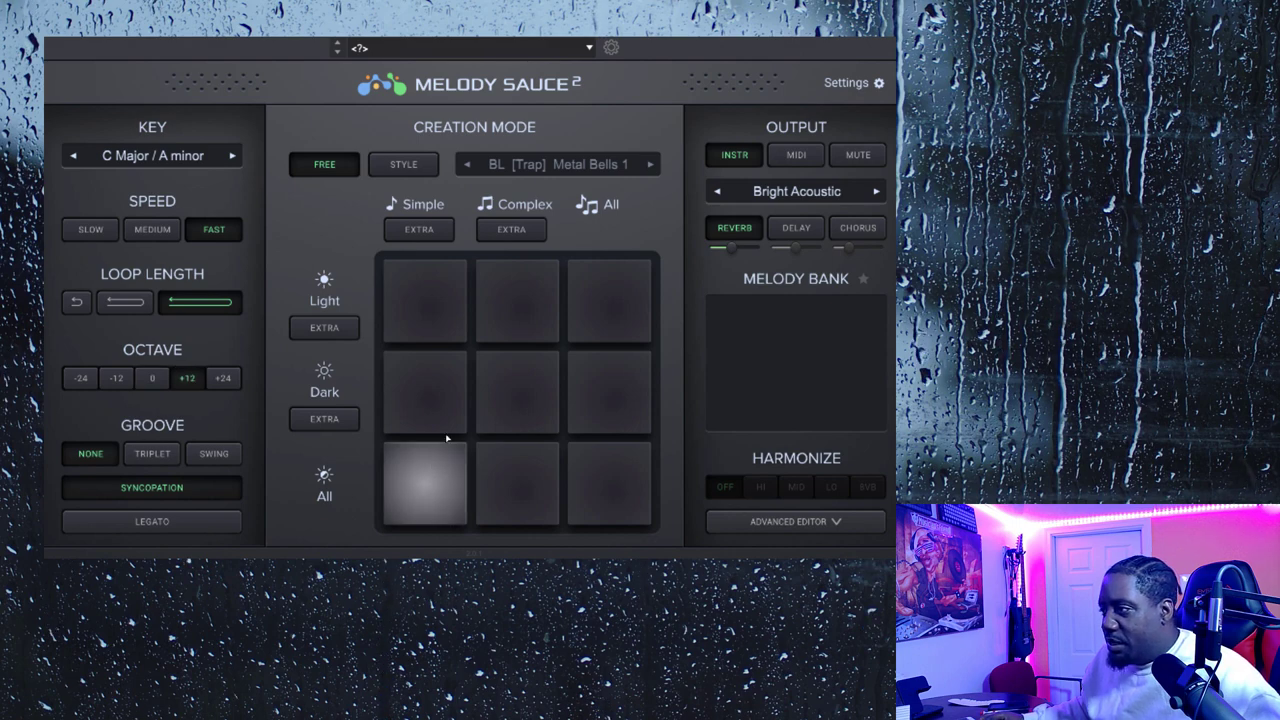
Enable Extra for the Dark and Simple melody types and generate a melody from the Light/Simple pad
{"action": "left_click", "coordinate": [334, 425]}
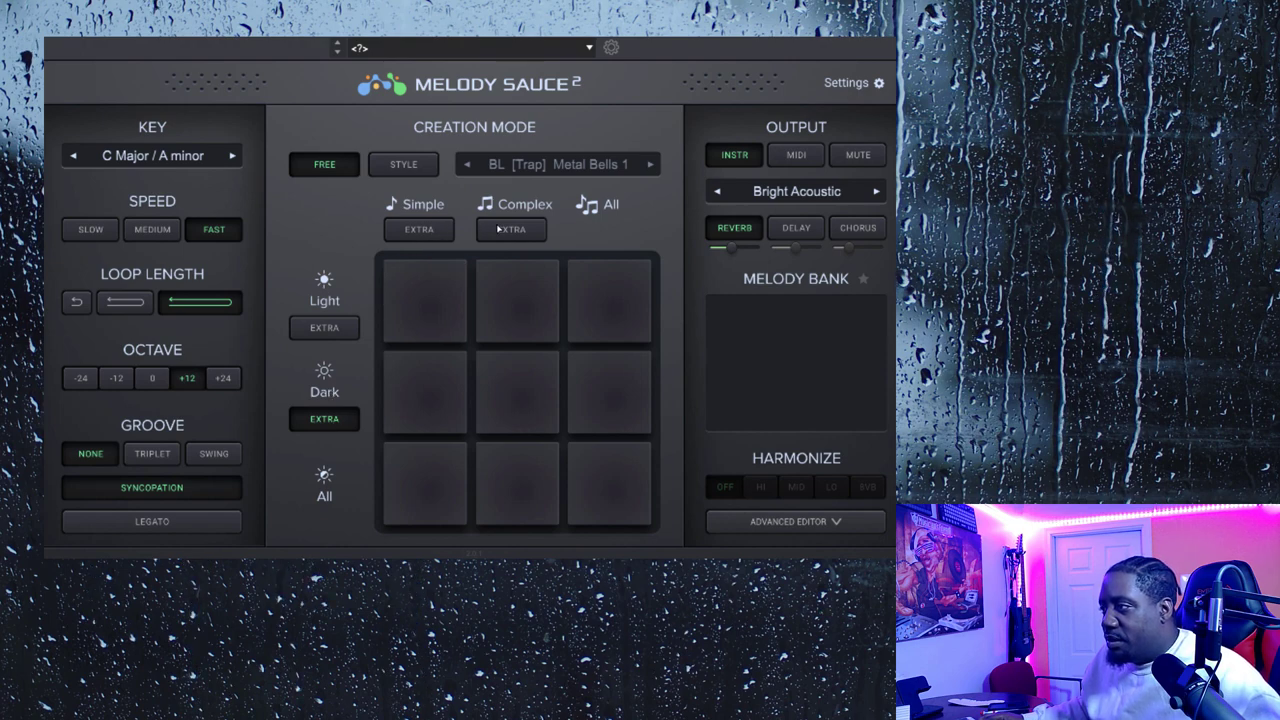
{"action": "left_click", "coordinate": [419, 229]}
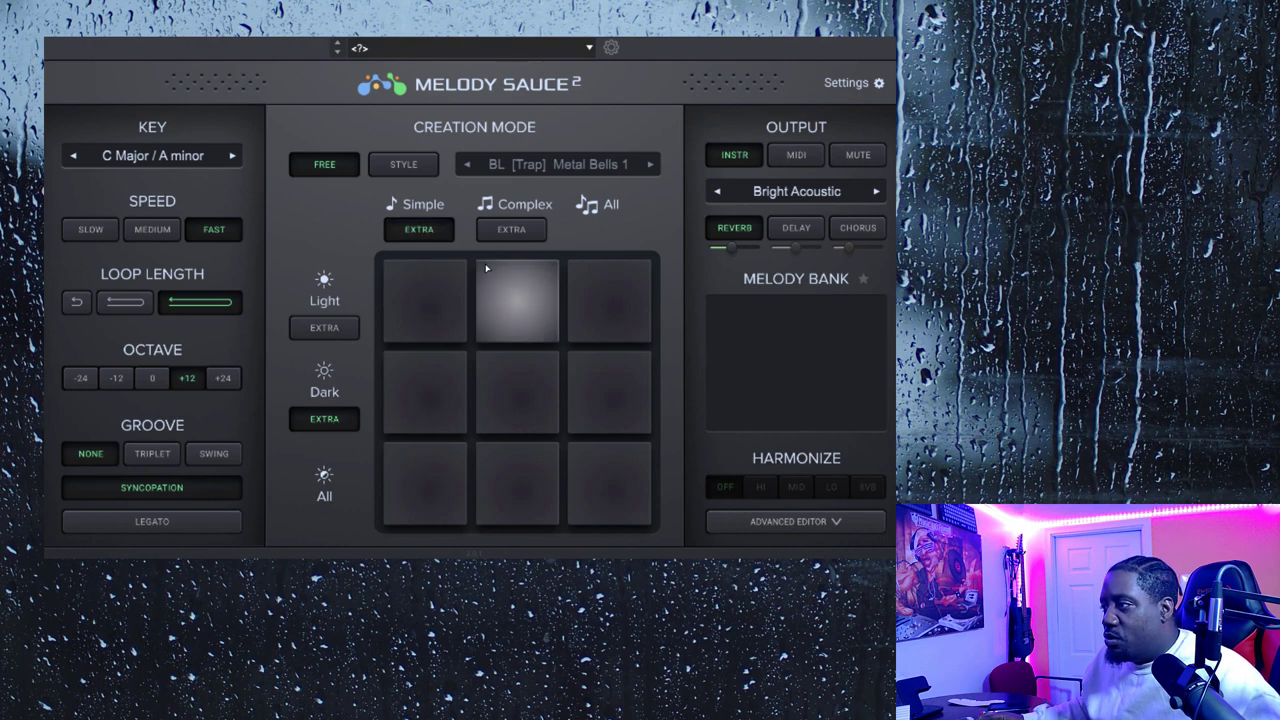
{"action": "left_click", "coordinate": [430, 314]}
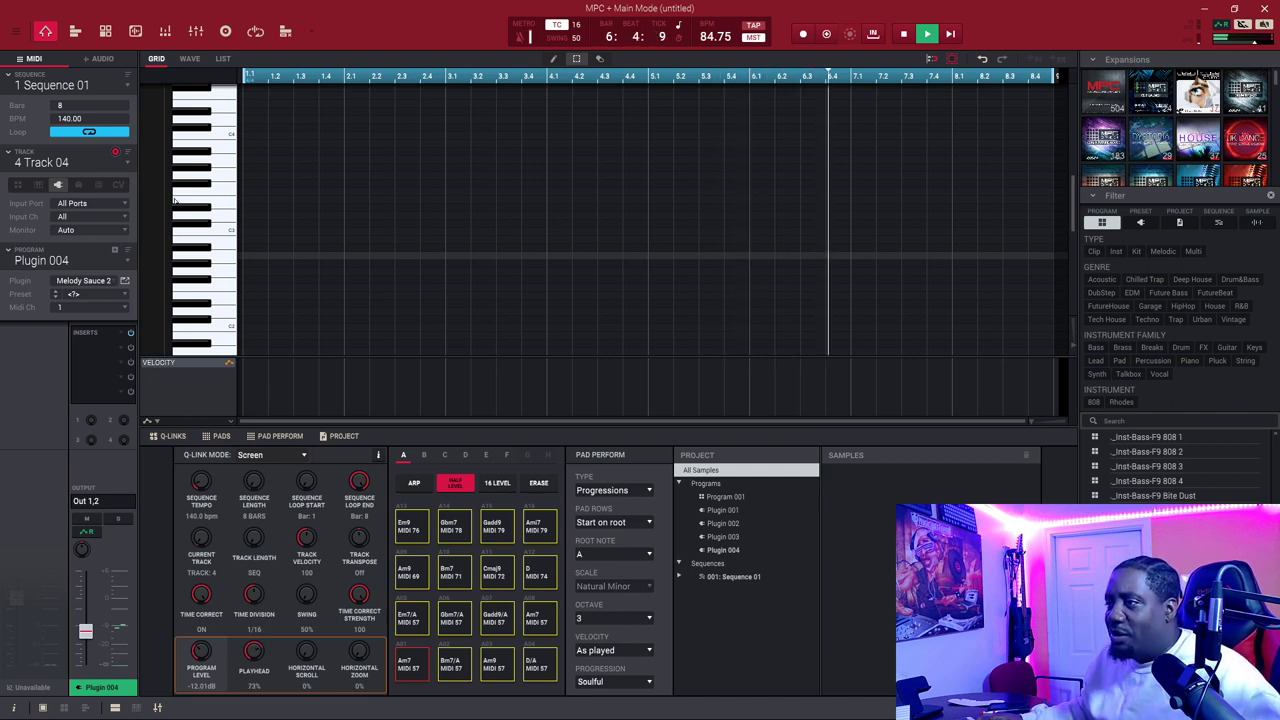
Reopen Melody Sauce 2 on Track 04 and set Harmonize to HI for Melody 1
{"action": "left_click", "coordinate": [125, 281]}
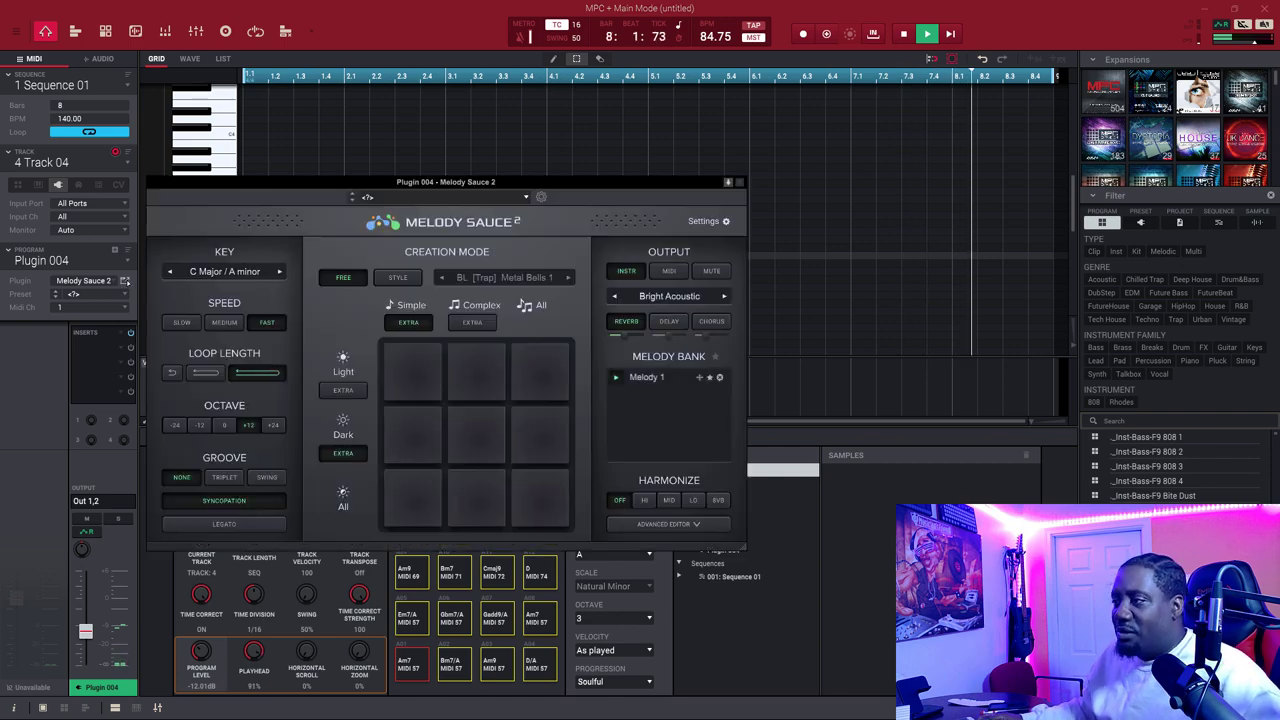
{"action": "left_click_drag", "start_coordinate": [498, 183], "coordinate": [522, 183]}
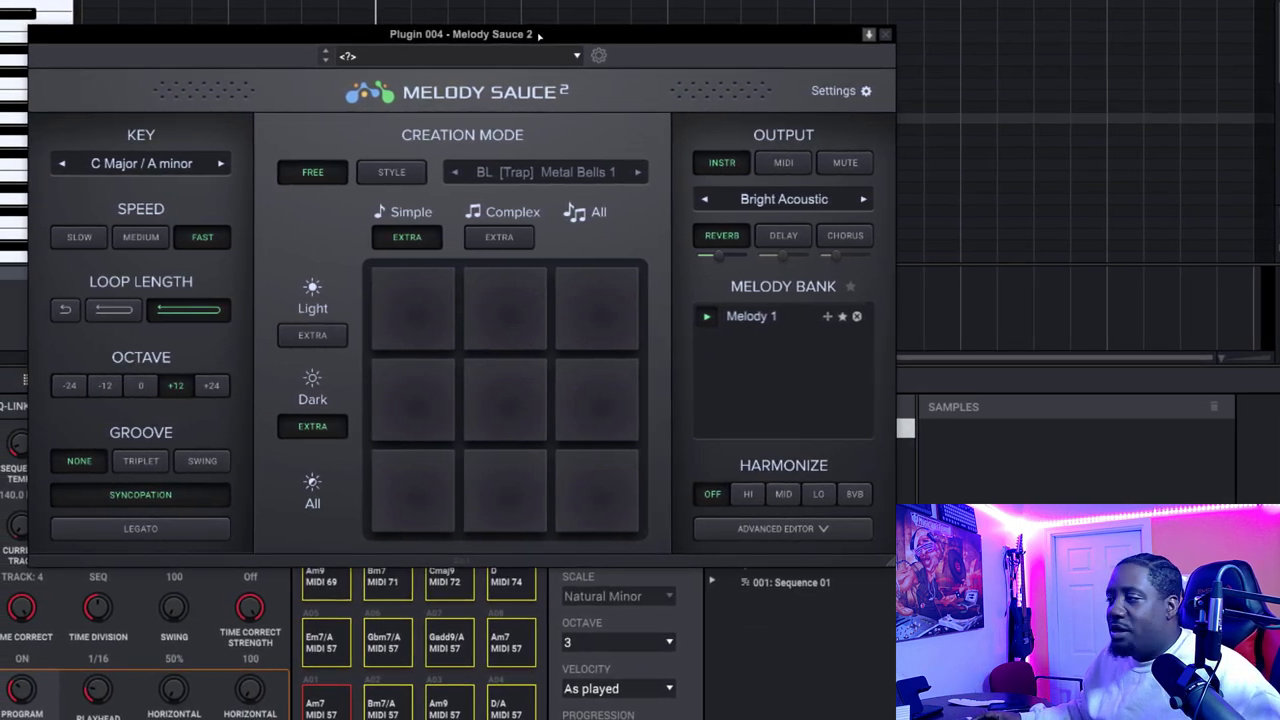
{"action": "left_click", "coordinate": [757, 494]}
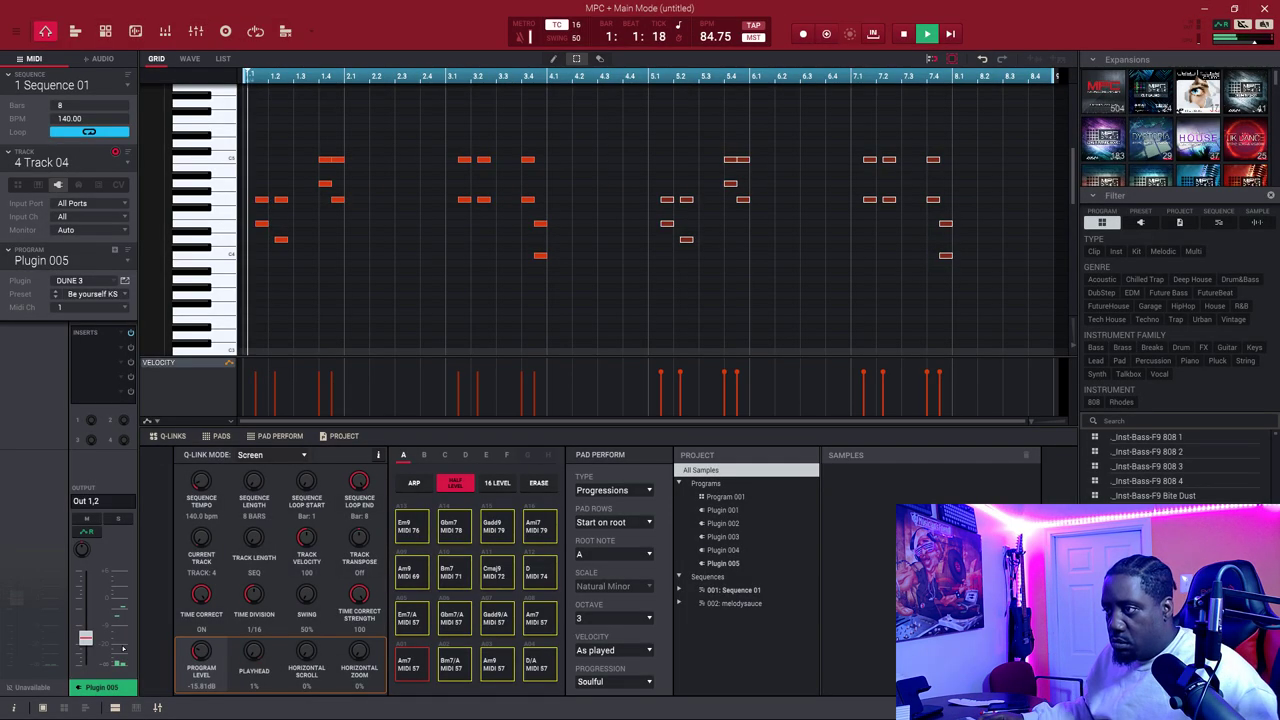
Raise the level of the DUNE 3 program on Track 04 to -12.01 dB, reposition the synth window and stop playback
{"action": "left_click_drag", "start_coordinate": [86, 639], "coordinate": [86, 632]}
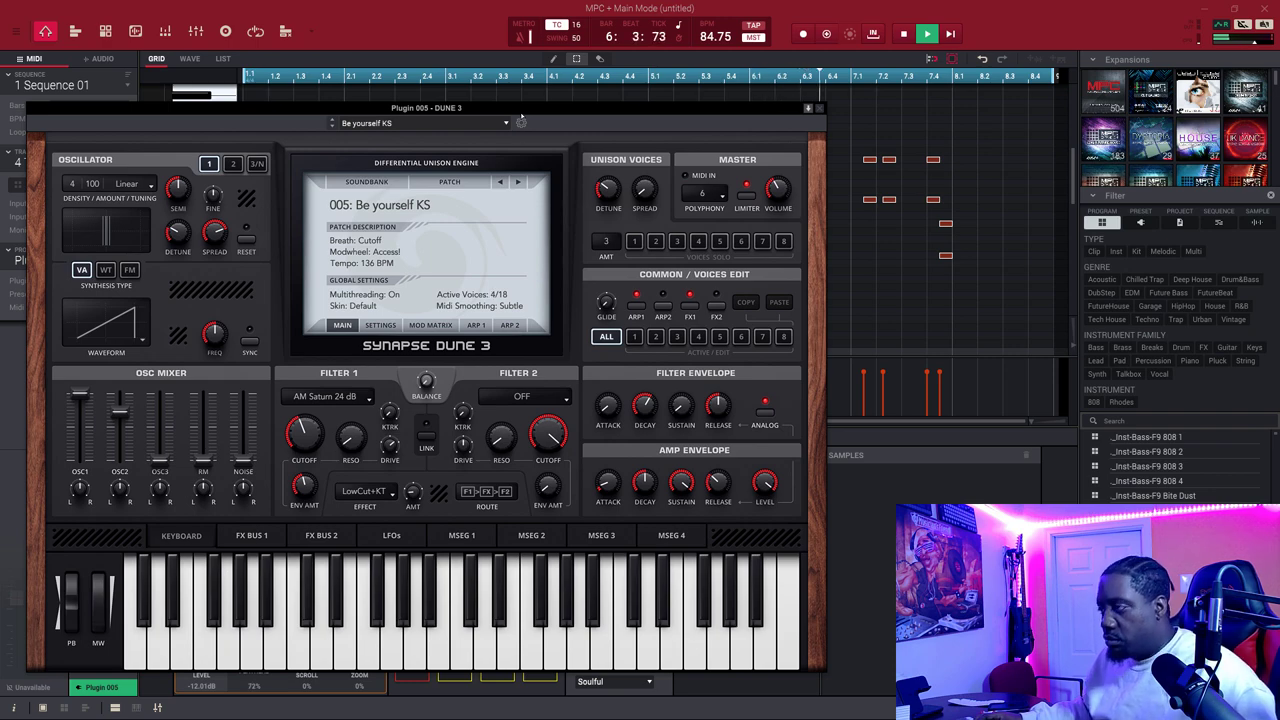
{"action": "left_click_drag", "start_coordinate": [520, 118], "coordinate": [539, 132]}
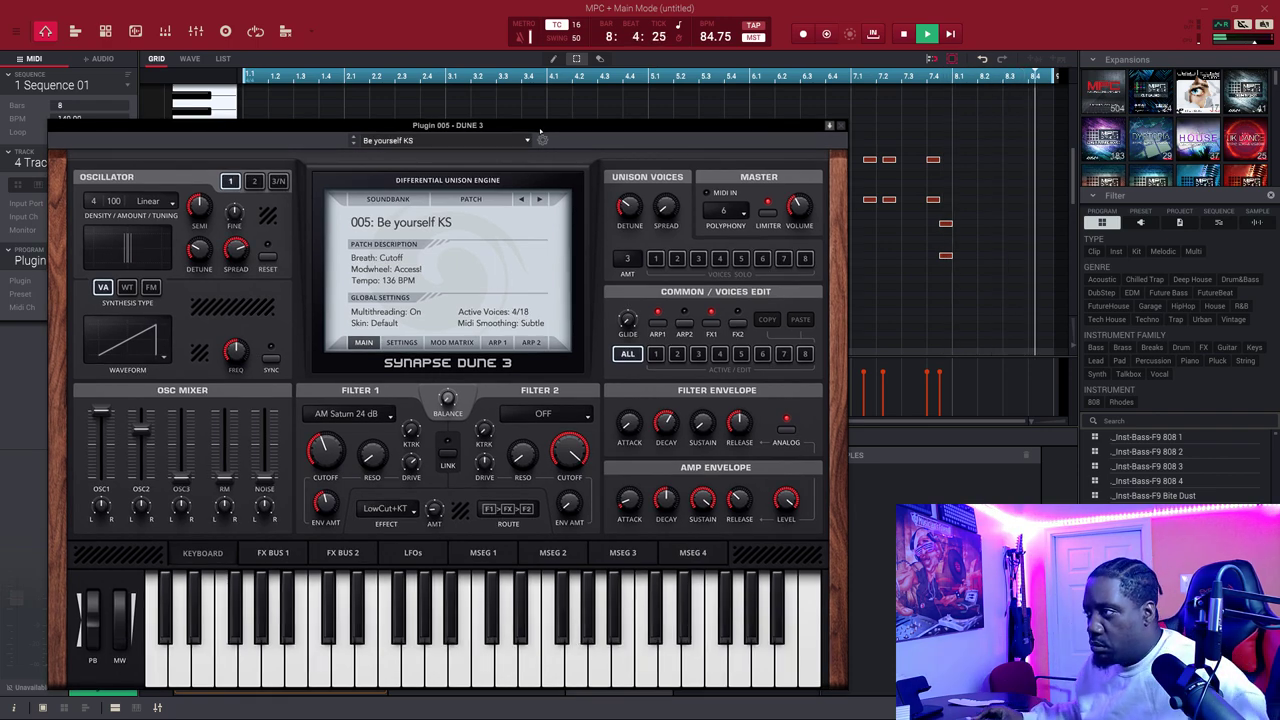
{"action": "left_click", "coordinate": [113, 166]}
{"action": "key", "text": "space"}
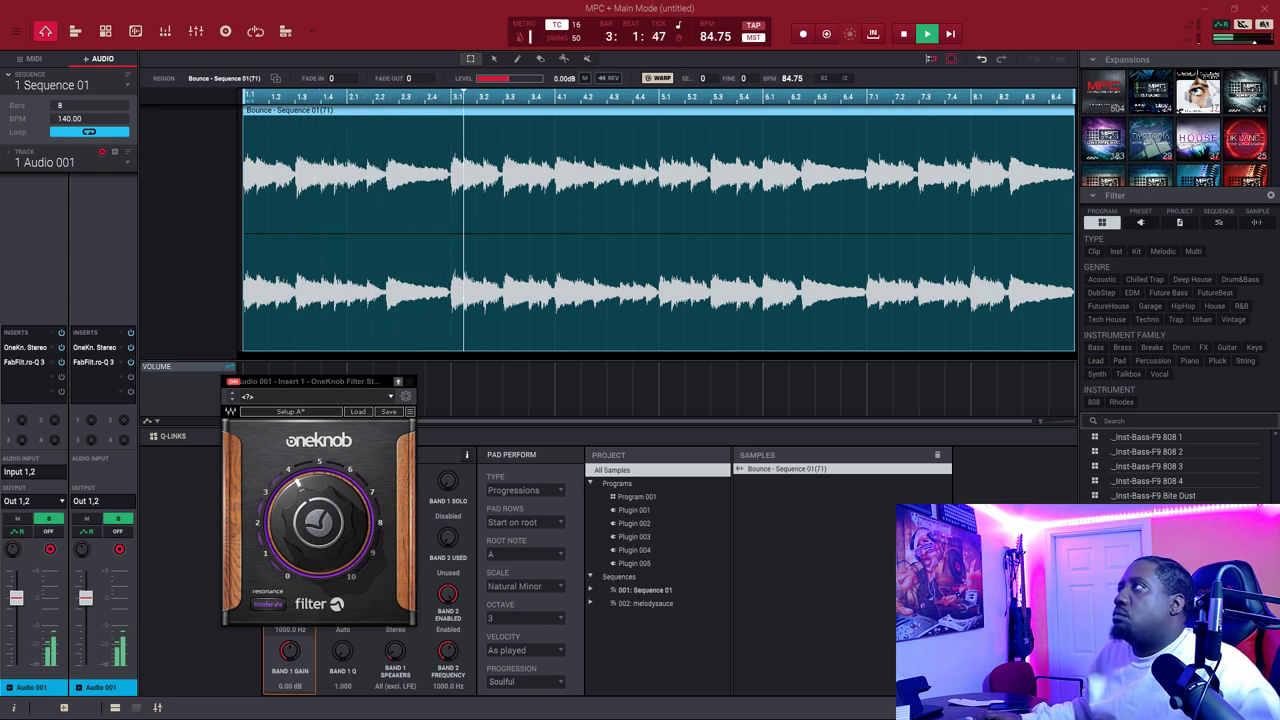
Open FabFilter Pro-Q 3 from Audio 001's second insert and pull down the low end of its EQ curve
{"action": "left_click", "coordinate": [28, 361]}
{"action": "left_click_drag", "start_coordinate": [760, 70], "coordinate": [557, 90]}
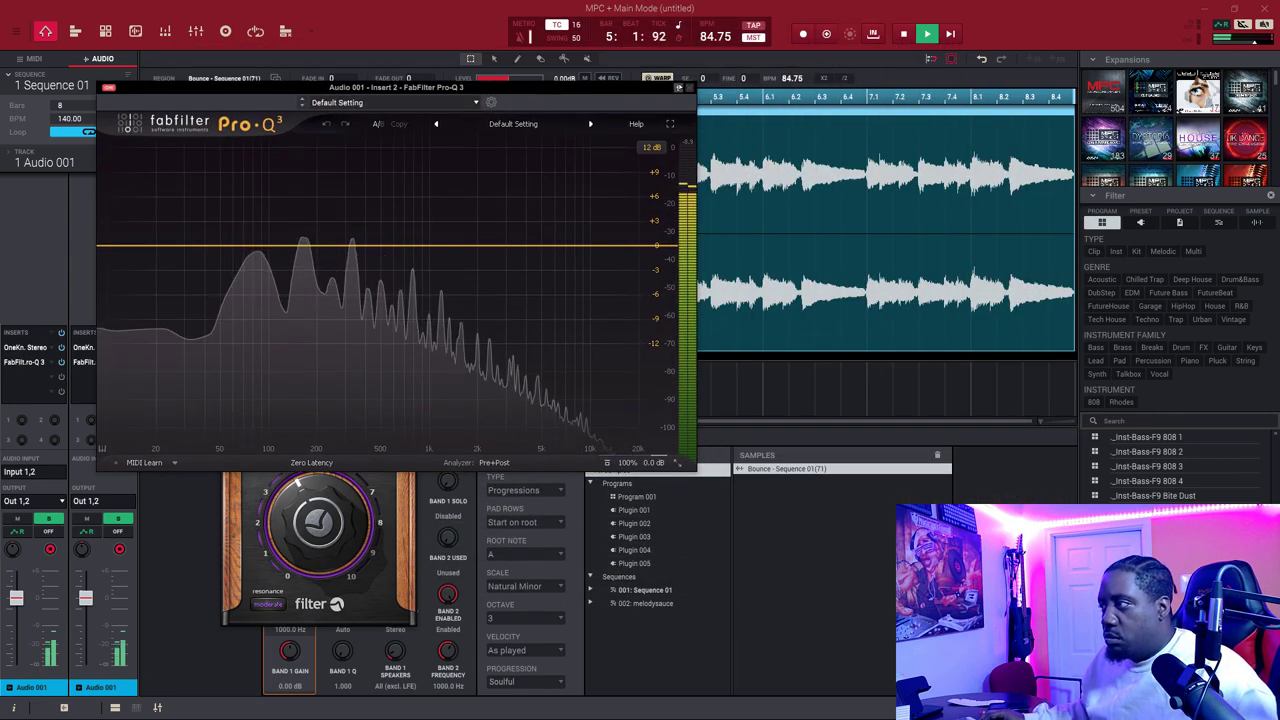
{"action": "left_click", "coordinate": [405, 490]}
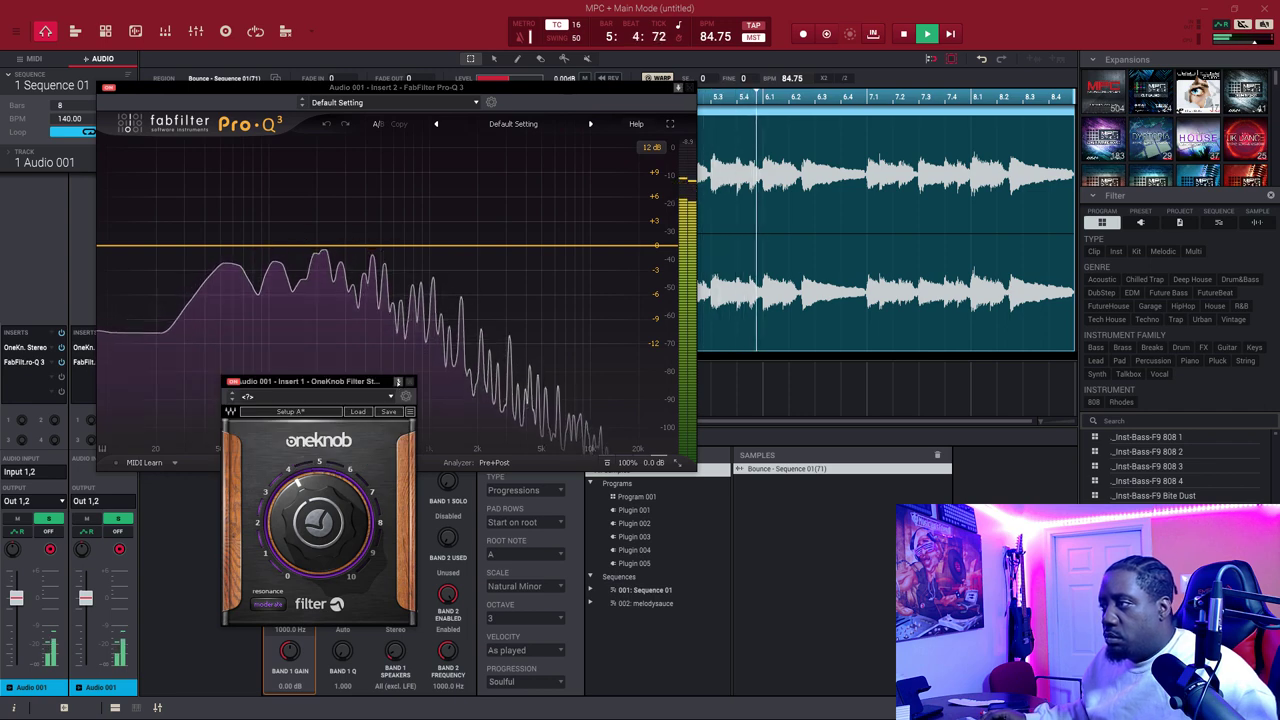
{"action": "left_click", "coordinate": [493, 90]}
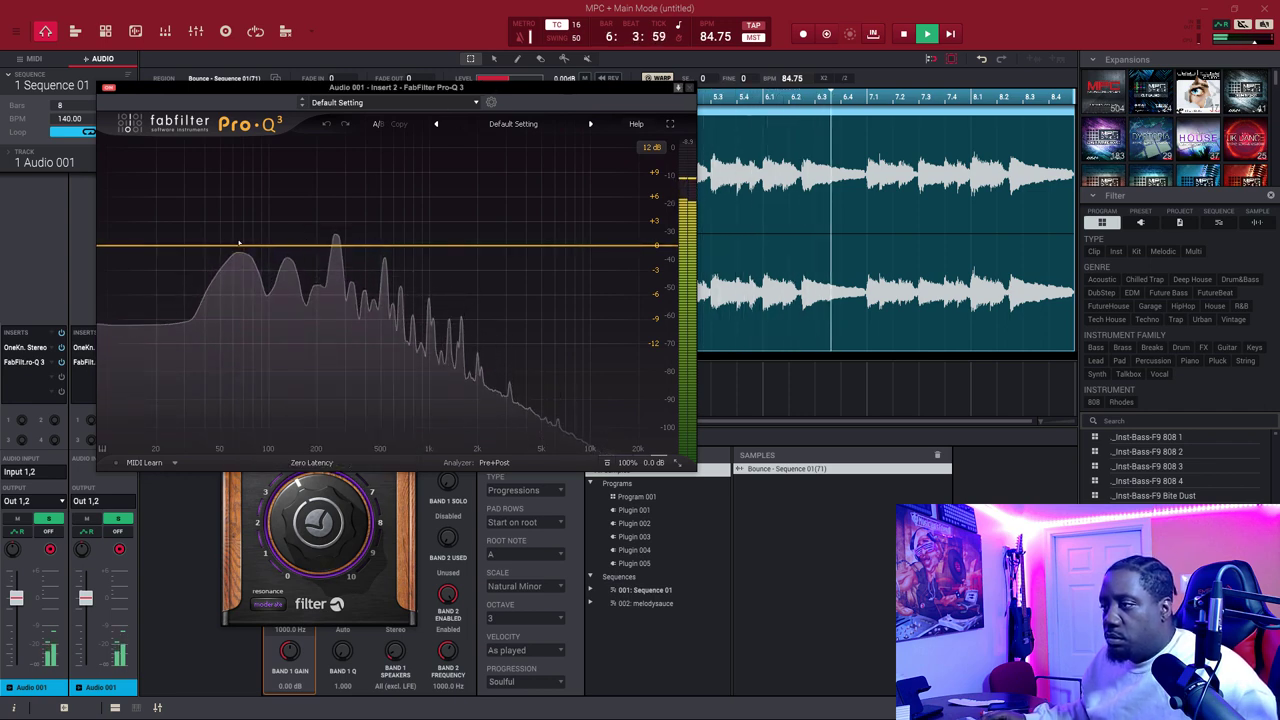
{"action": "left_click_drag", "start_coordinate": [100, 246], "coordinate": [237, 276]}
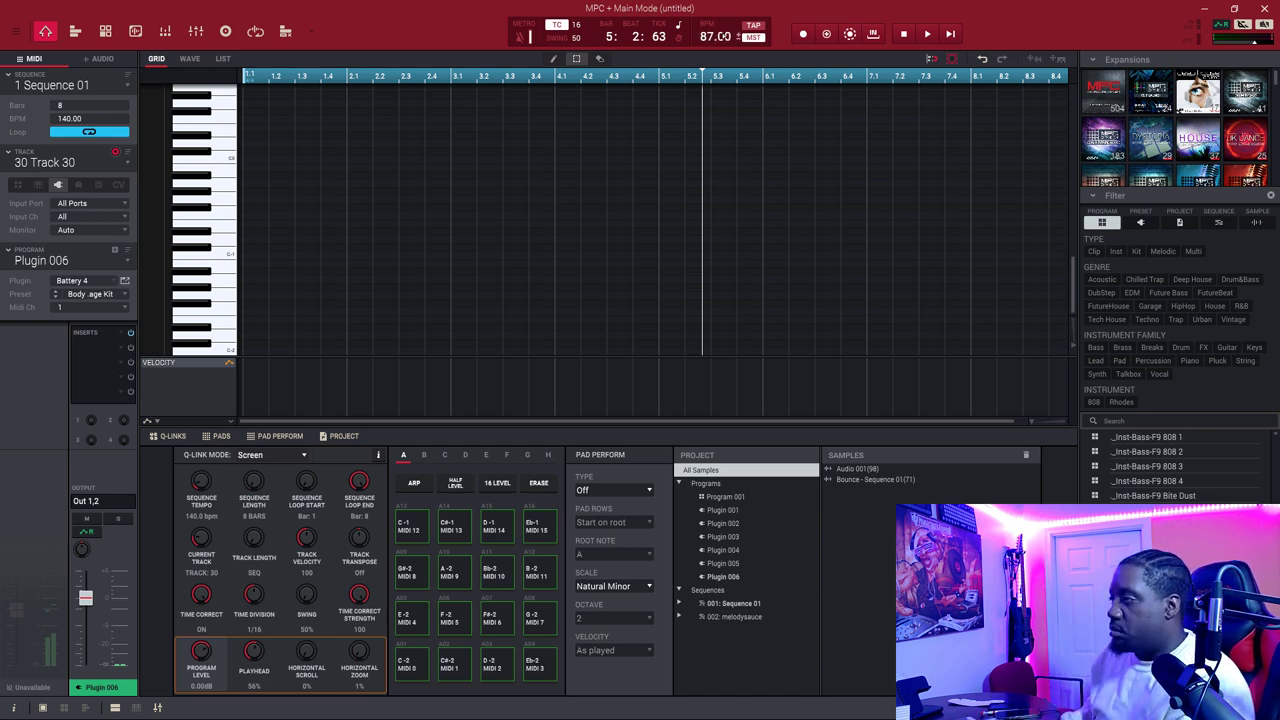
Start playback and search the F9 bass expansion's samples for 808
{"action": "key", "text": "space"}
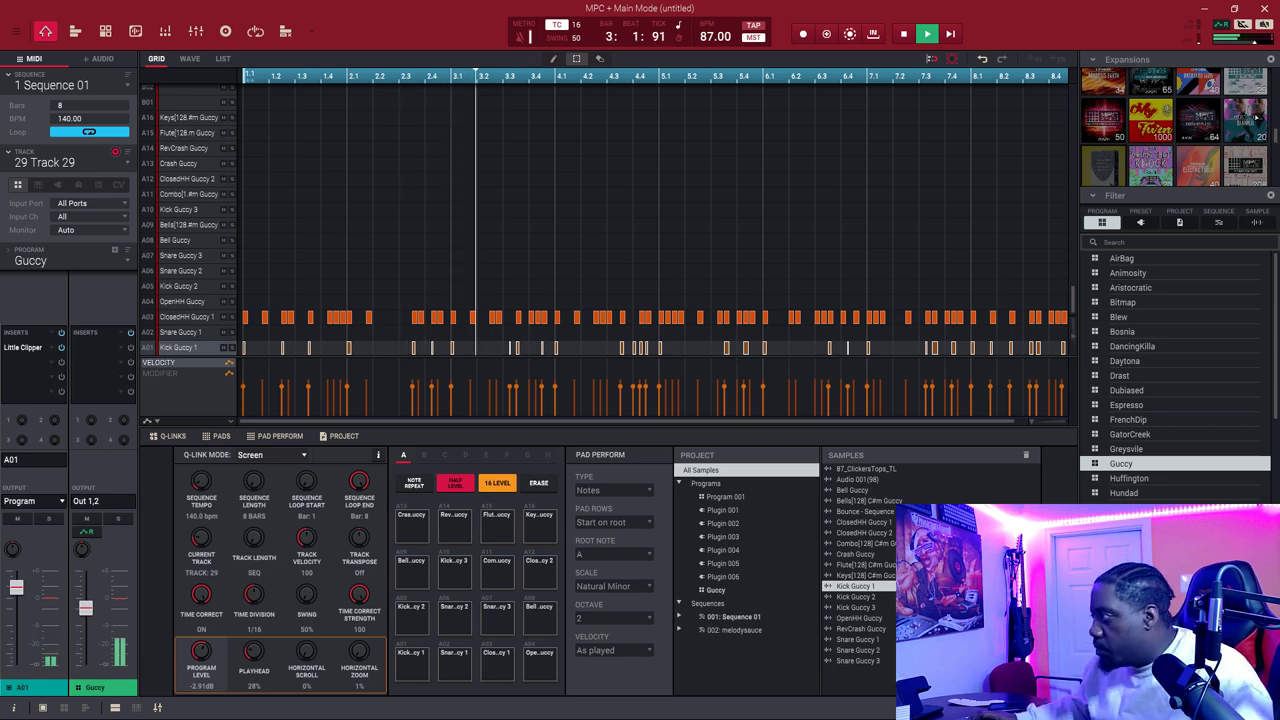
{"action": "left_click", "coordinate": [1246, 162]}
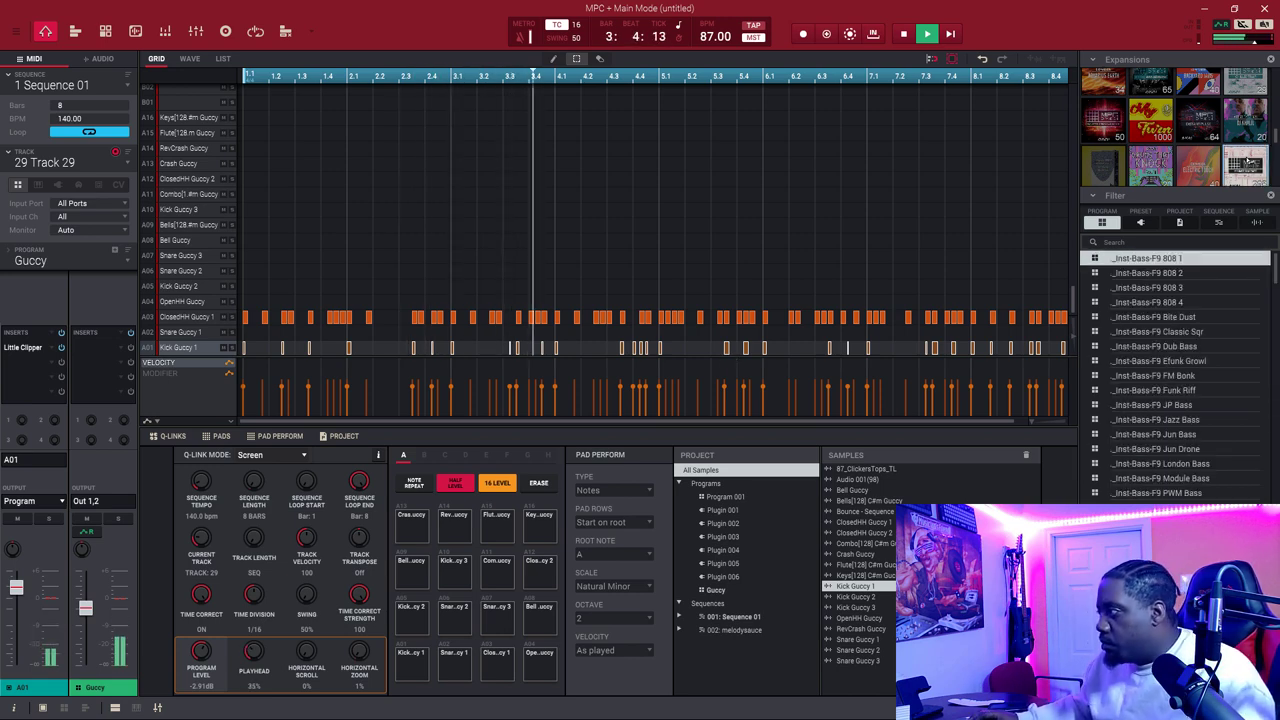
{"action": "left_click", "coordinate": [1155, 241]}
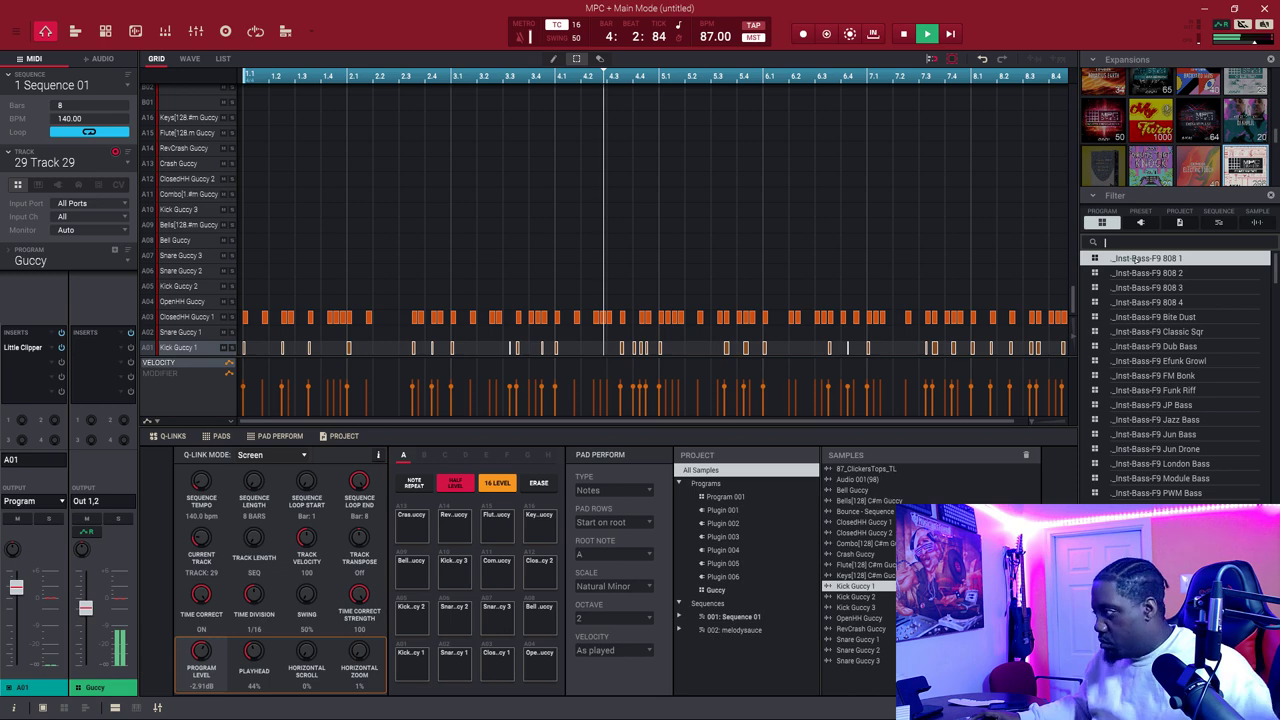
{"action": "type", "text": "808"}
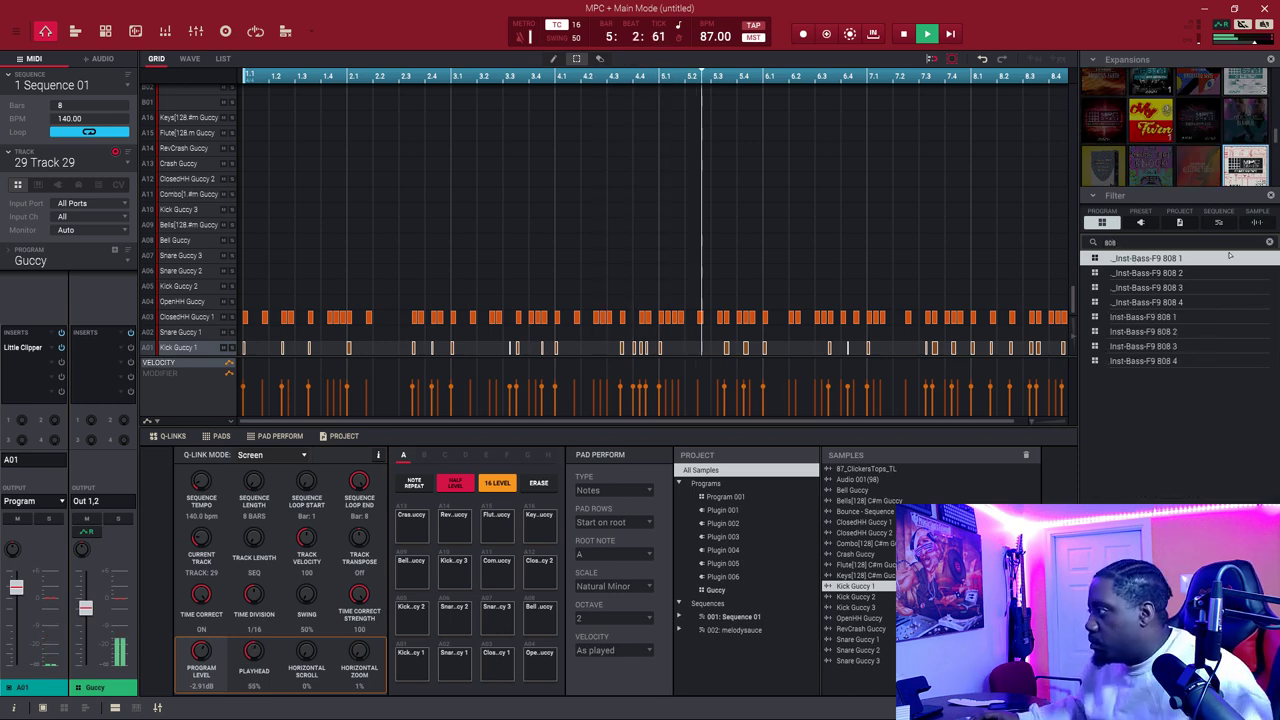
{"action": "left_click", "coordinate": [1257, 222]}
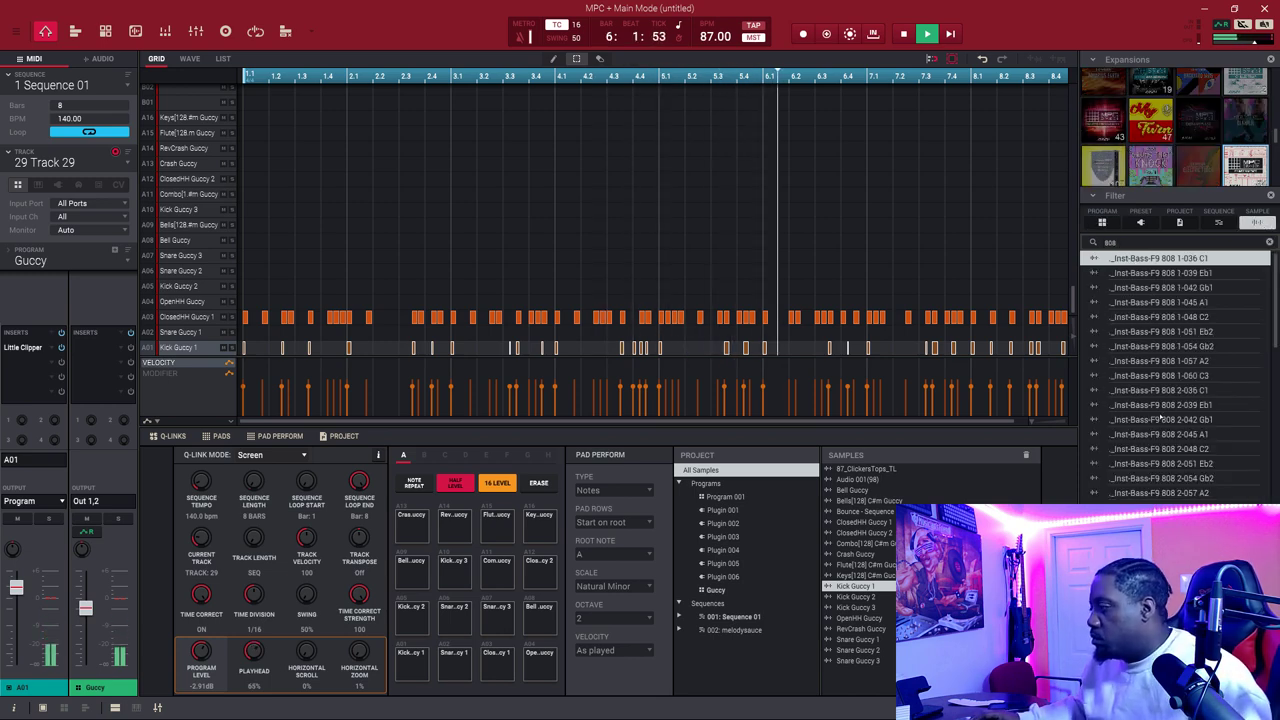
{"action": "scroll", "coordinate": [1162, 425], "scroll_direction": "down", "scroll_amount": 10}
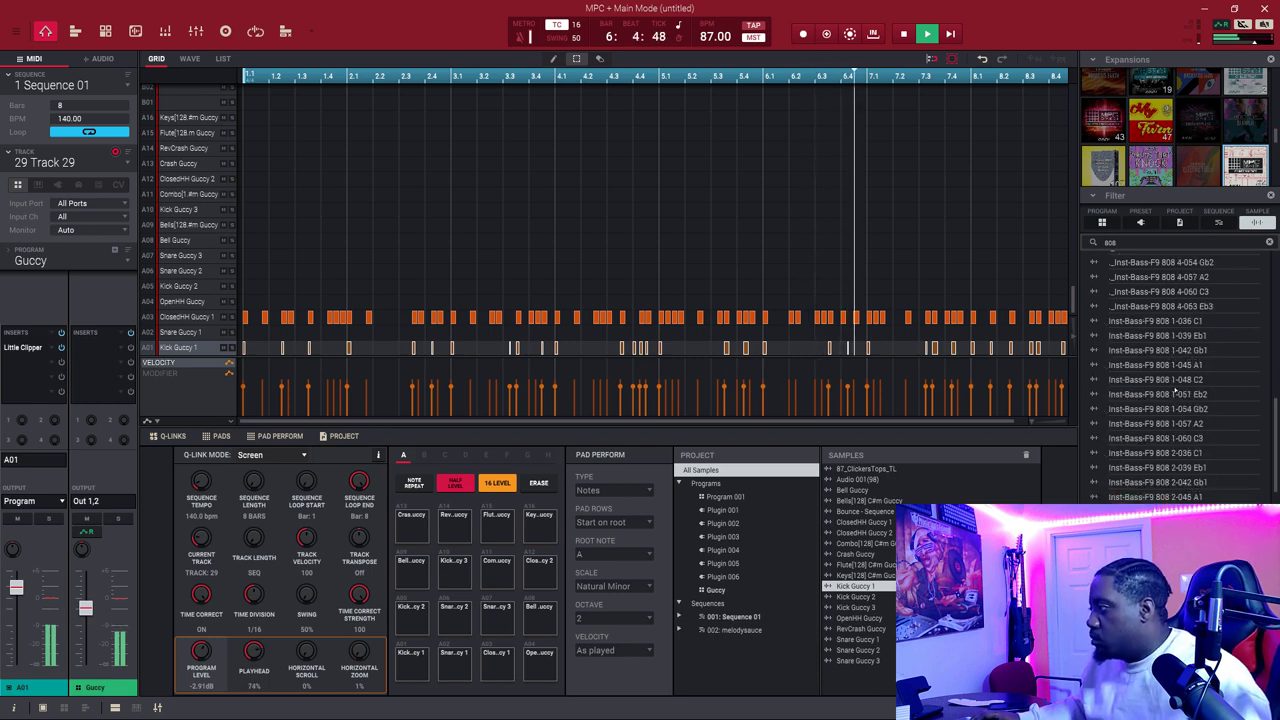
Add the Inst-Bass-F9 808 1-048 C2 sample as a second layer on the Kick Guccy 1 pad and open its program editor
{"action": "left_click", "coordinate": [1164, 366]}
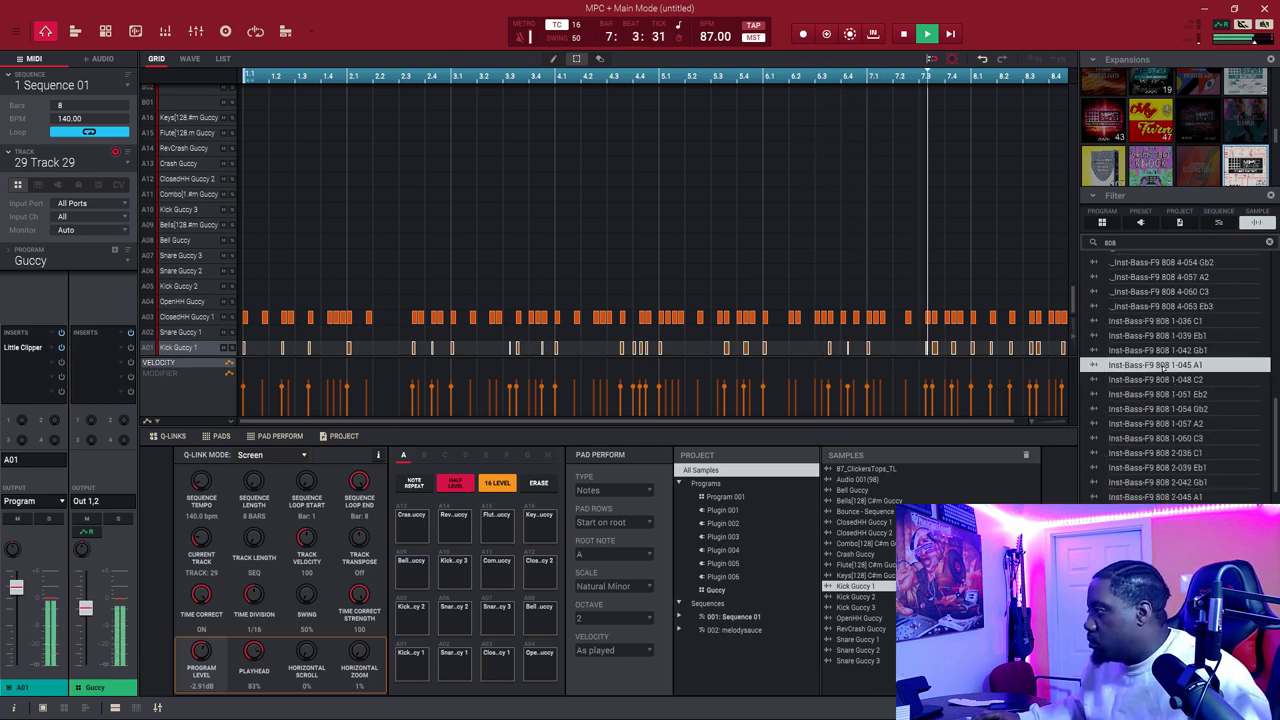
{"action": "left_click", "coordinate": [1160, 380]}
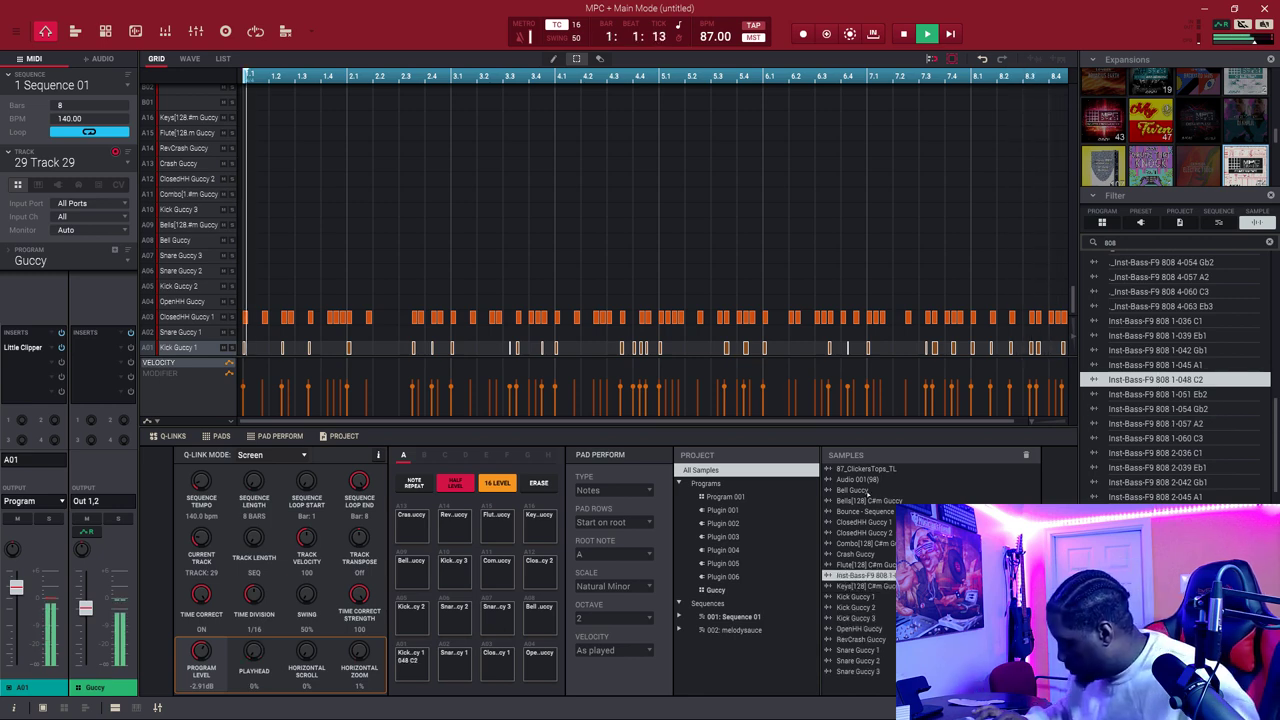
{"action": "left_click_drag", "start_coordinate": [1160, 380], "coordinate": [868, 494]}
{"action": "key", "text": "e"}
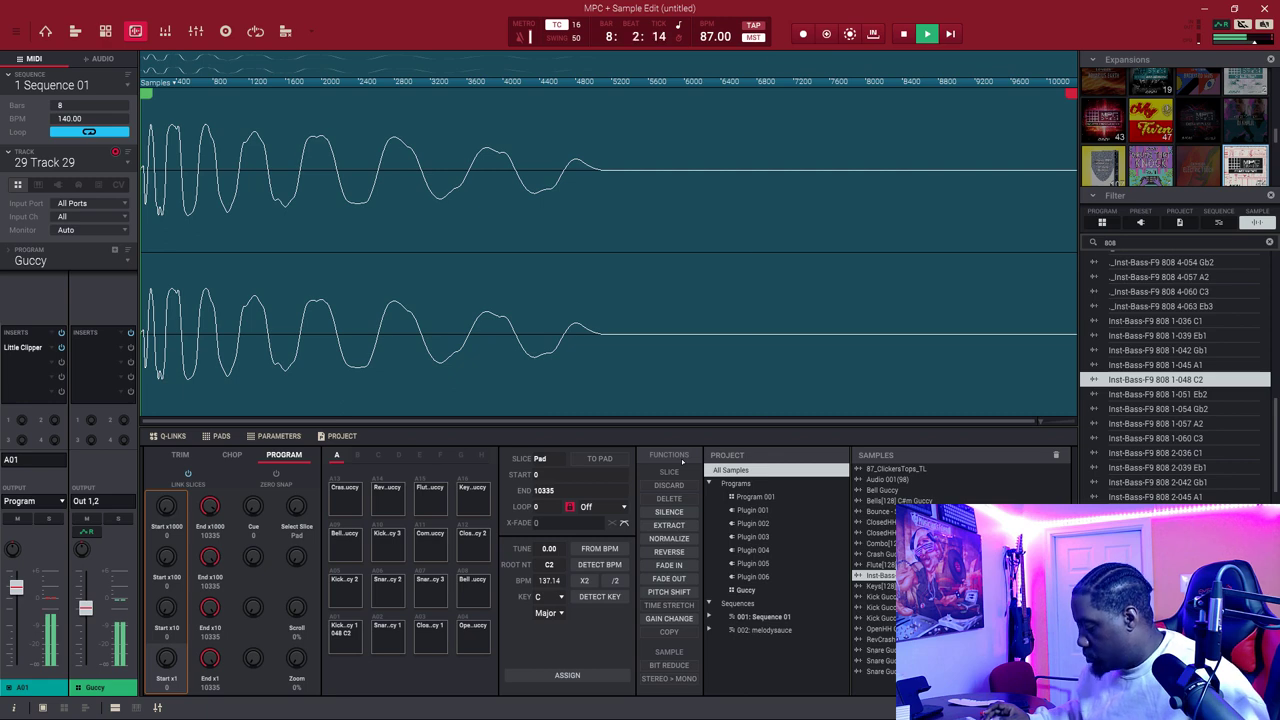
{"action": "key", "text": "ctrl+e"}
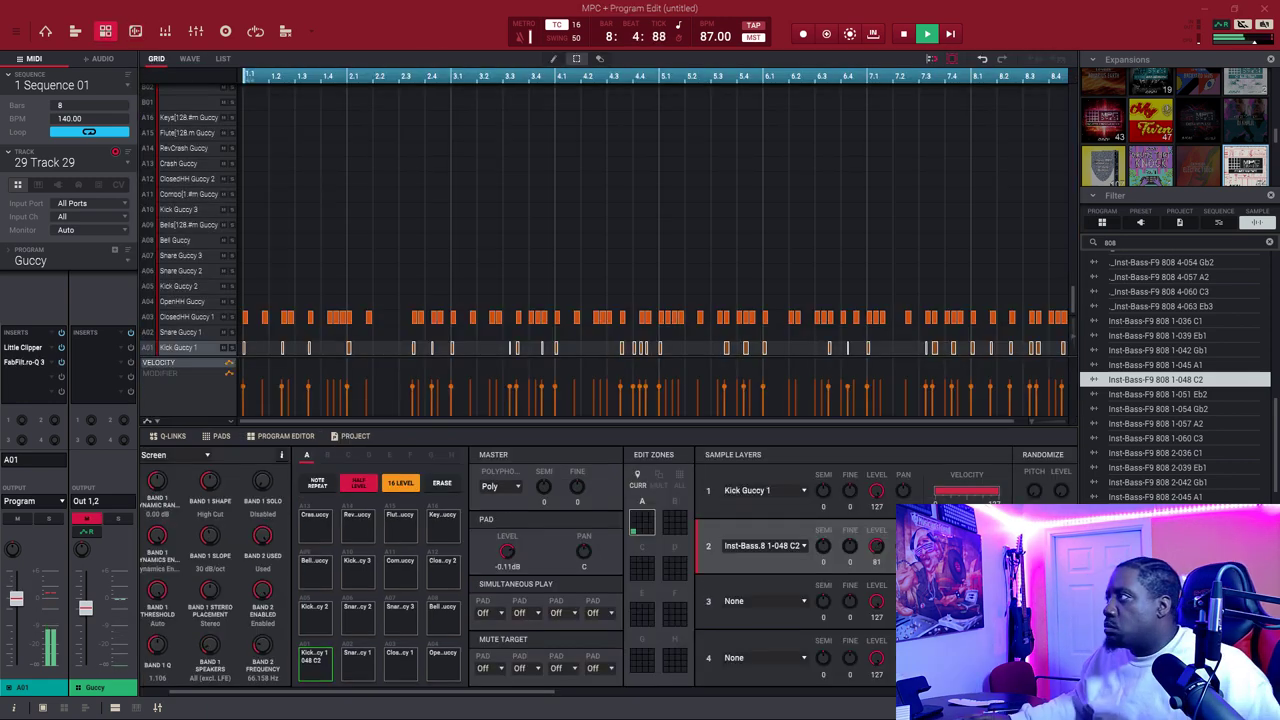